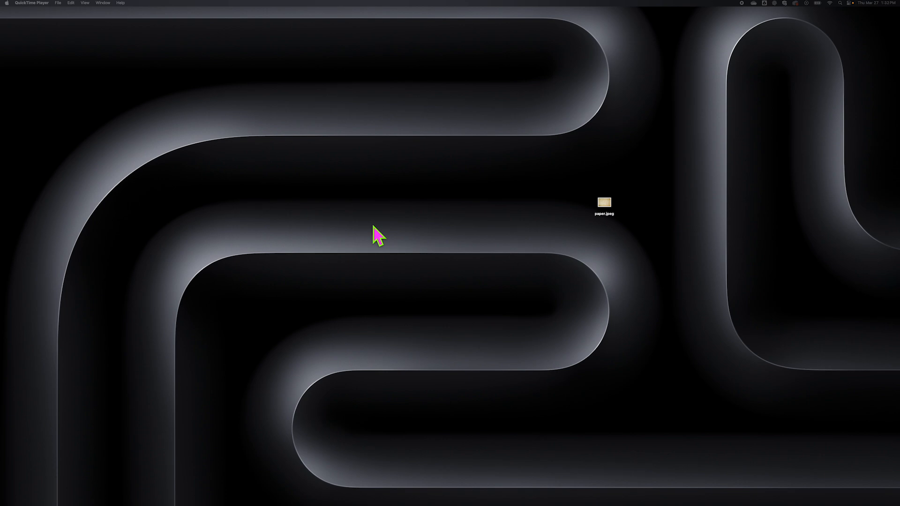
# Switch to After Effects and create a 1920 × 1080 composition named Fuzzy with a frame rate of 24 fps.
pyautogui.moveTo(378, 502)
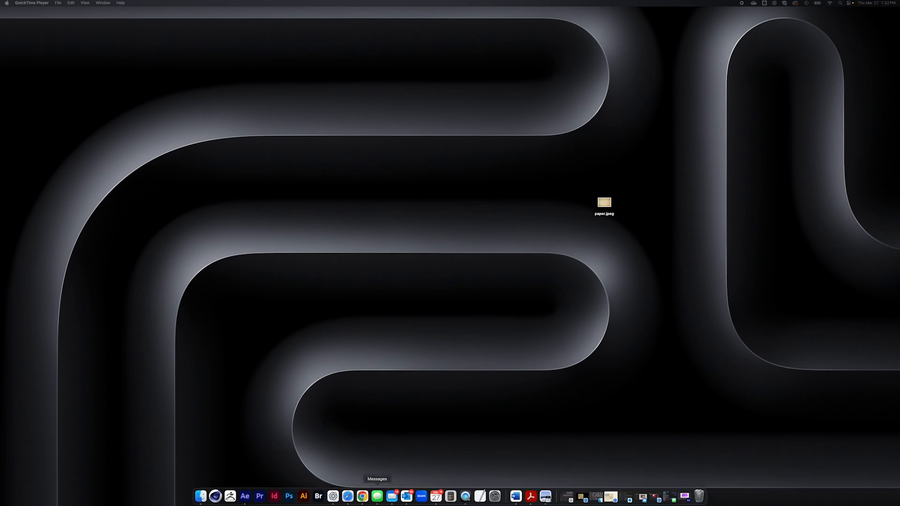
pyautogui.click(245, 500)
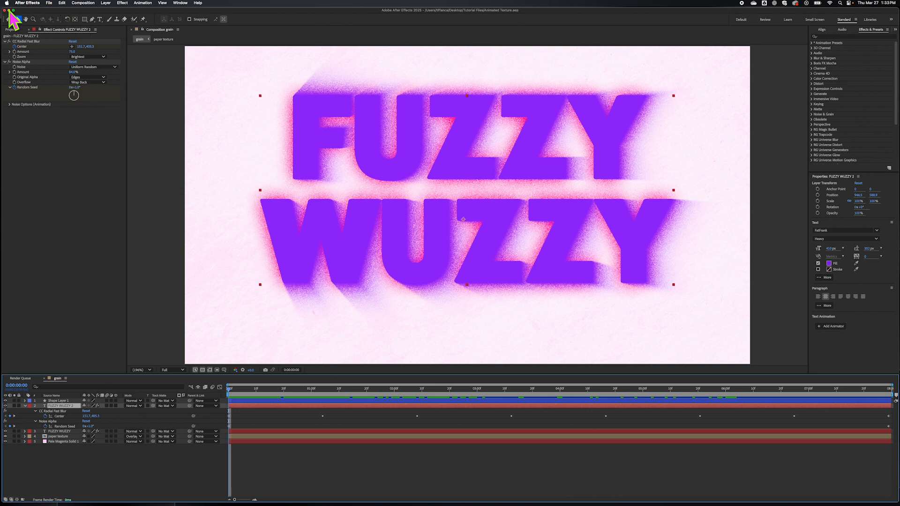
pyautogui.click(83, 3)
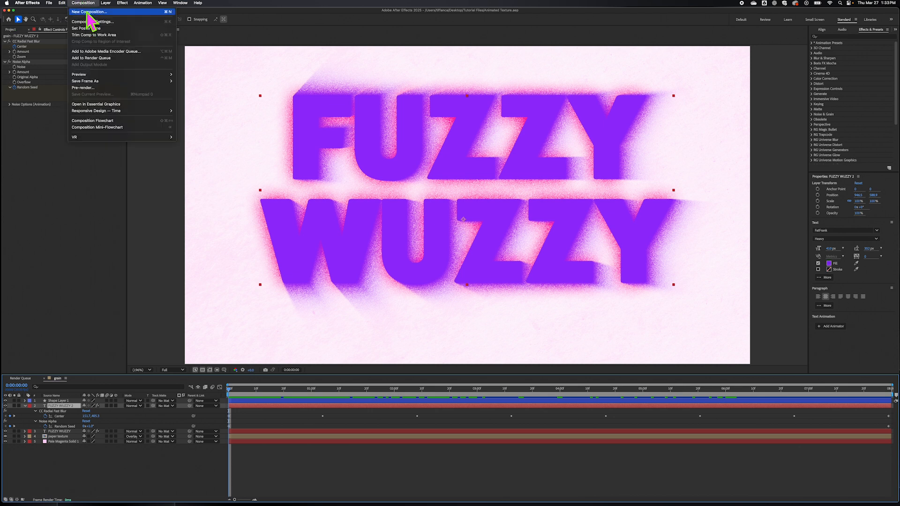
pyautogui.click(87, 12)
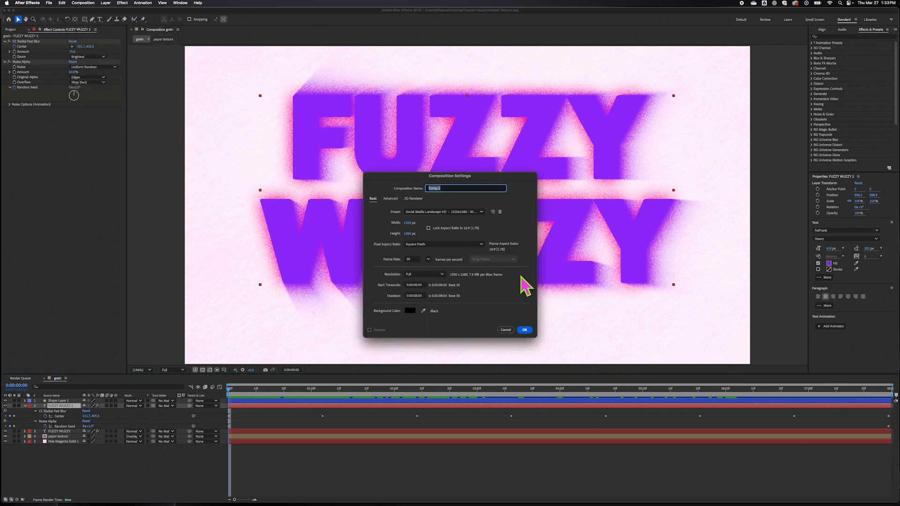
pyautogui.write('Fuzzy')
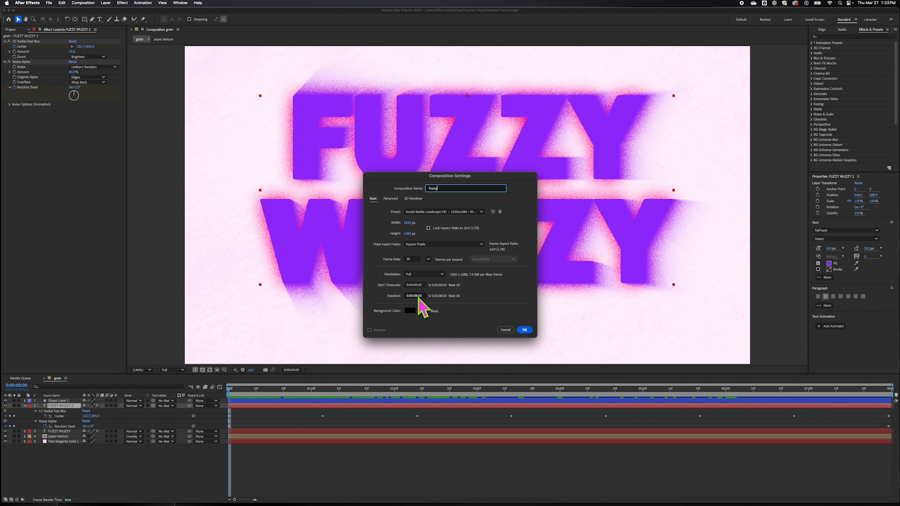
pyautogui.click(428, 259)
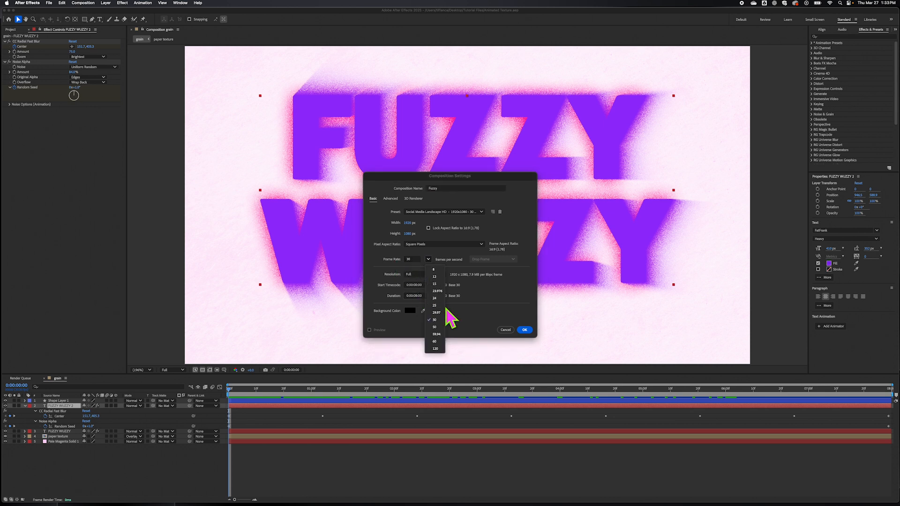
pyautogui.click(435, 298)
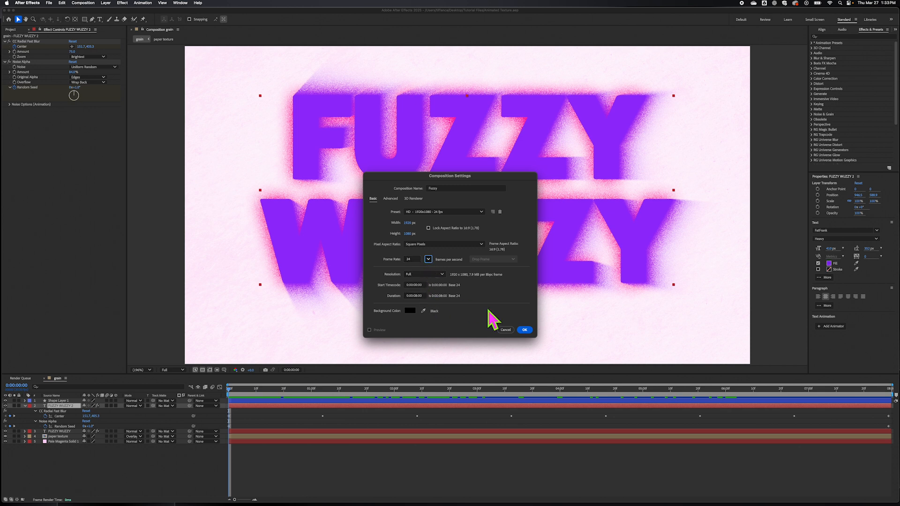
pyautogui.click(525, 329)
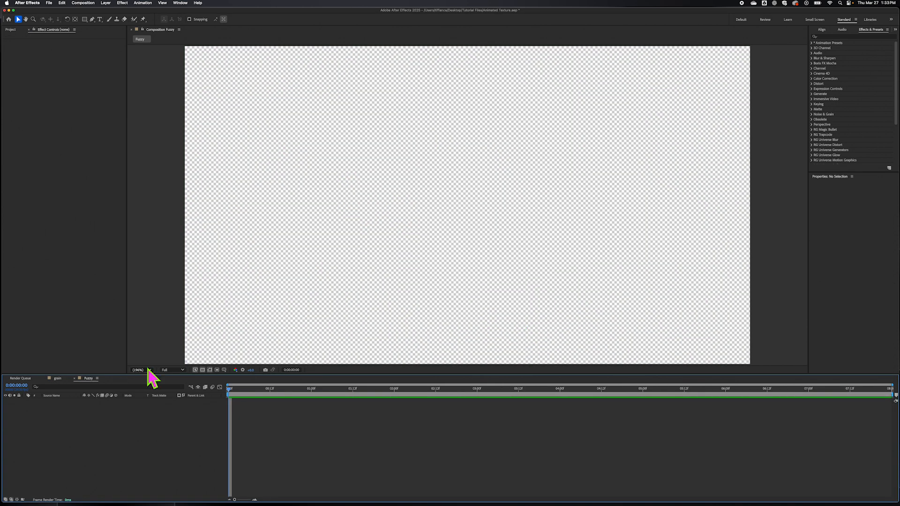
# Open the Comp 1 composition from the project and rename it Eye.
pyautogui.click(10, 29)
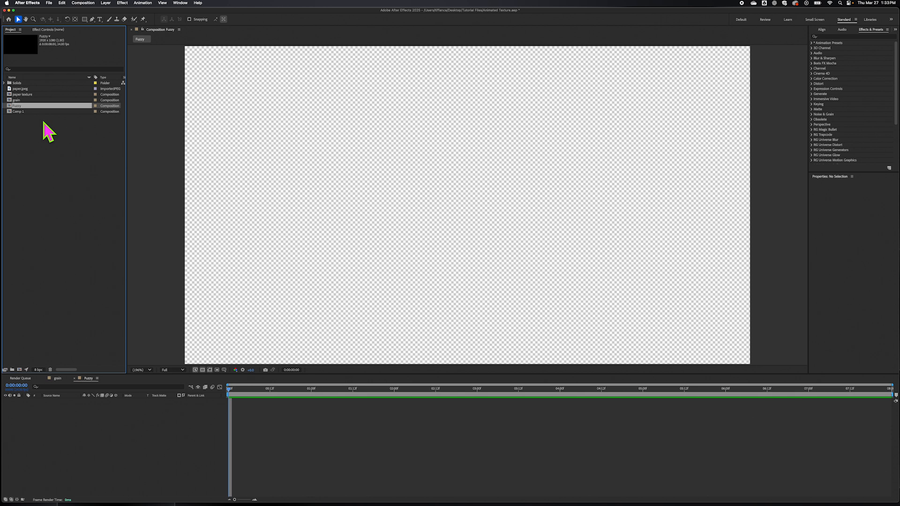
pyautogui.click(18, 112)
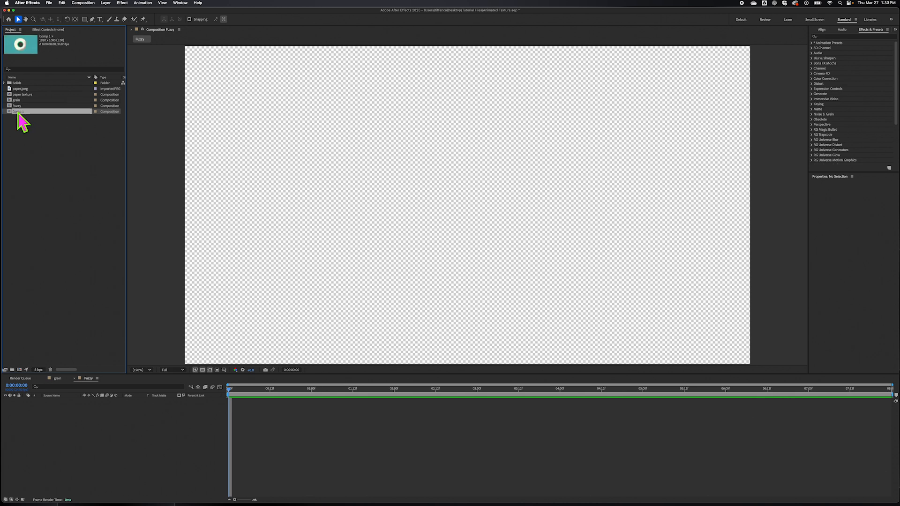
pyautogui.doubleClick(18, 113)
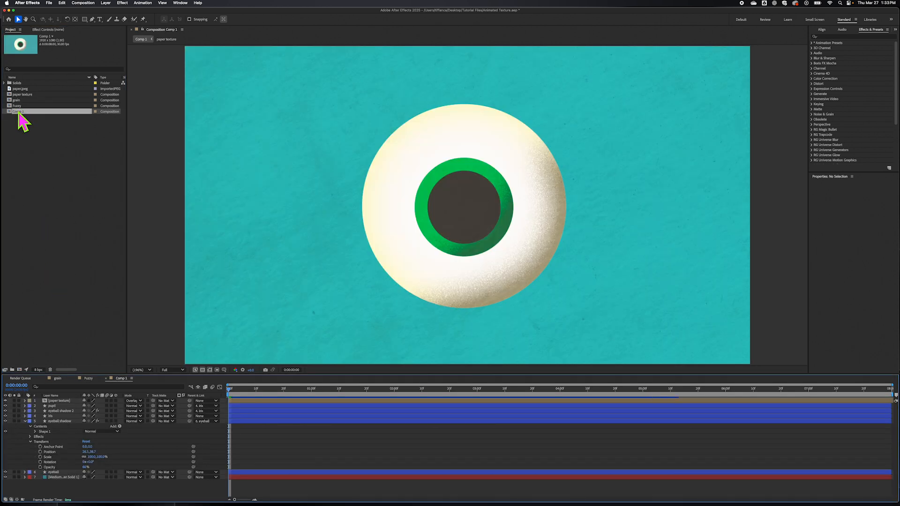
pyautogui.rightClick(19, 113)
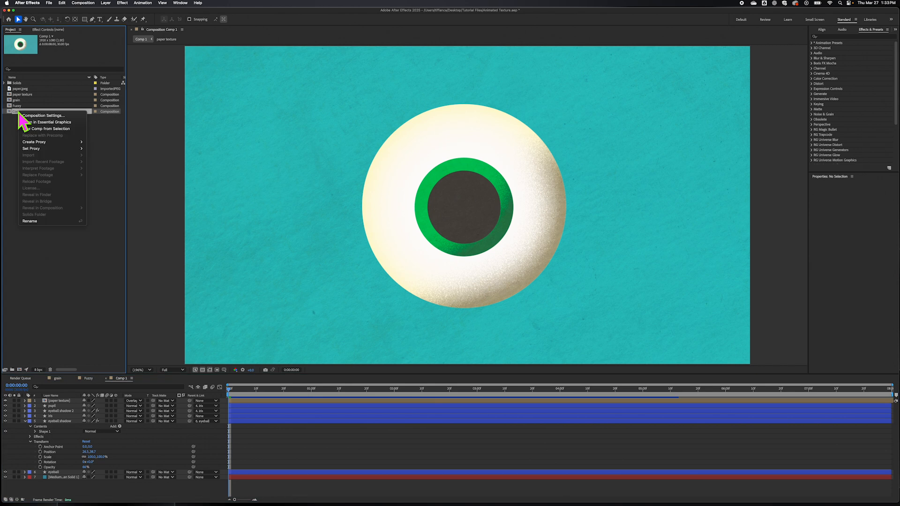
pyautogui.click(45, 221)
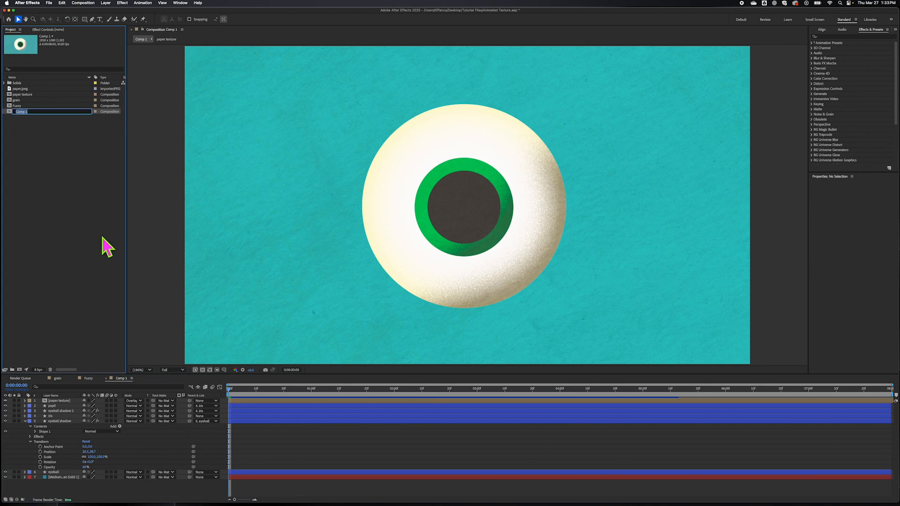
pyautogui.write('Eye')
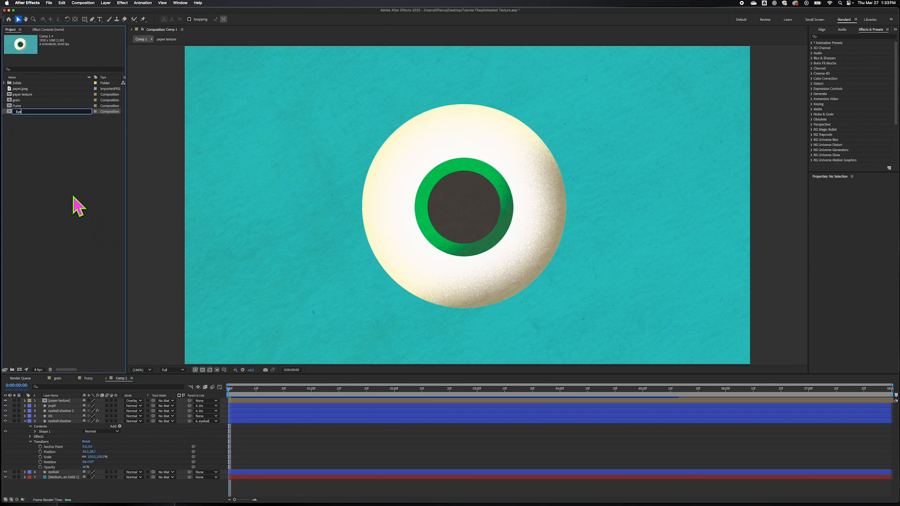
pyautogui.press('Return')
# Open the grain composition and scrub through its first 25 frames to inspect the animated text texture.
pyautogui.click(24, 106)
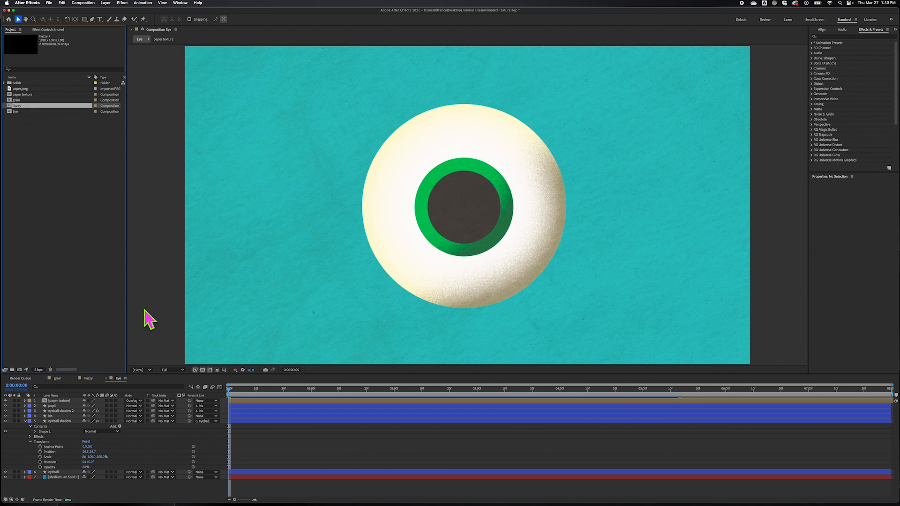
pyautogui.click(88, 379)
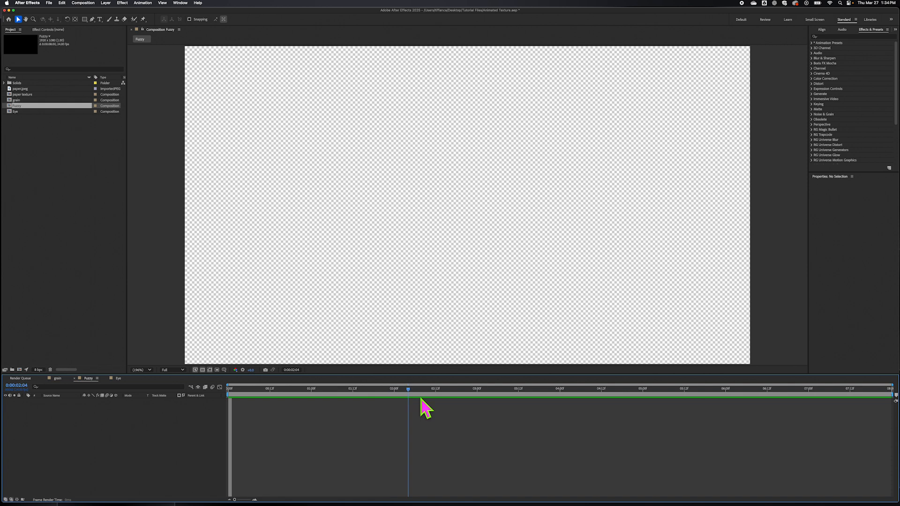
pyautogui.click(17, 100)
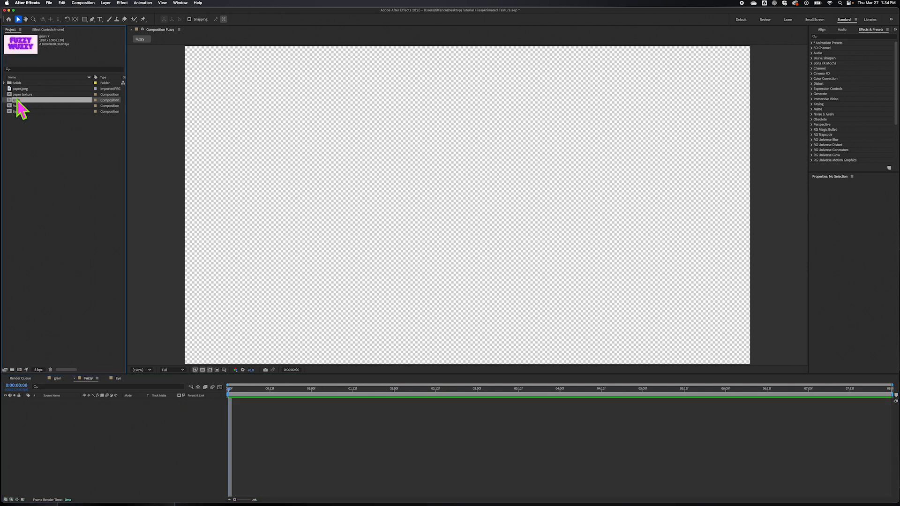
pyautogui.doubleClick(17, 100)
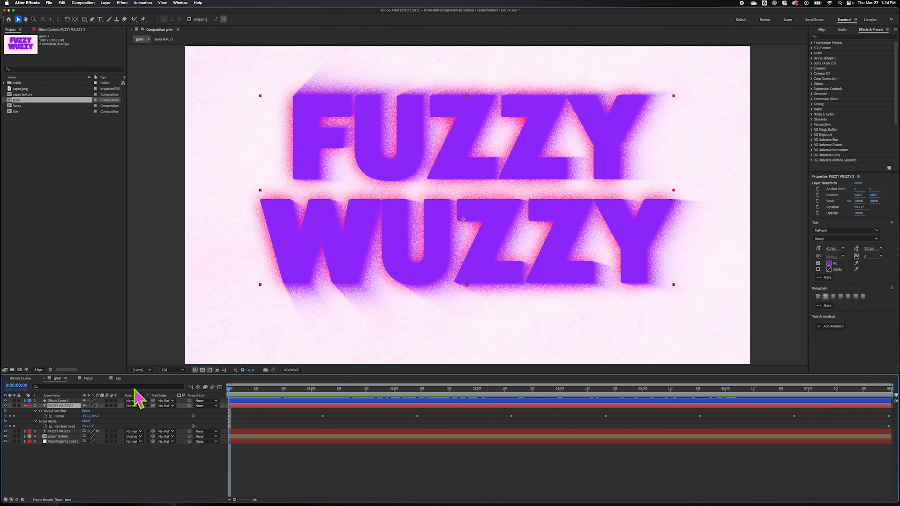
pyautogui.moveTo(231, 397); pyautogui.dragTo(297, 356)
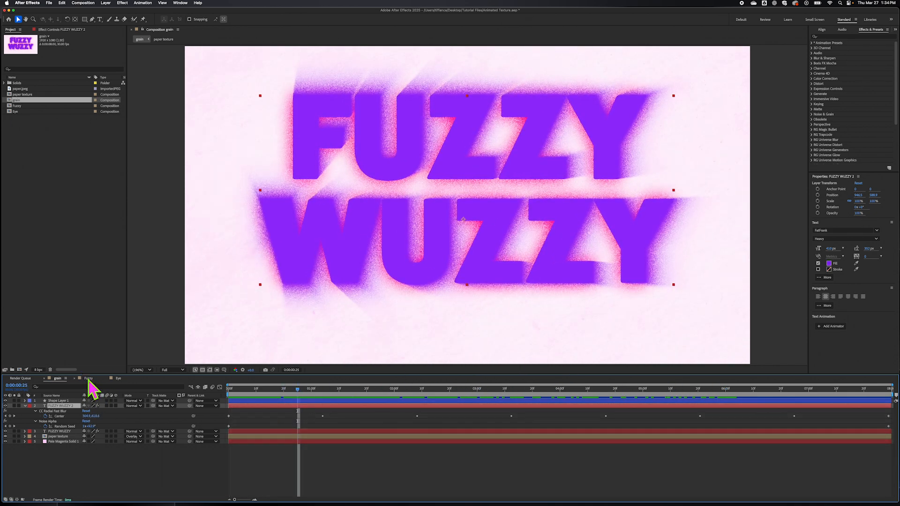
# Place the Eye timeline ahead of Fuzzy, and preview the Eye and grain animations.
pyautogui.moveTo(115, 379); pyautogui.dragTo(83, 380)
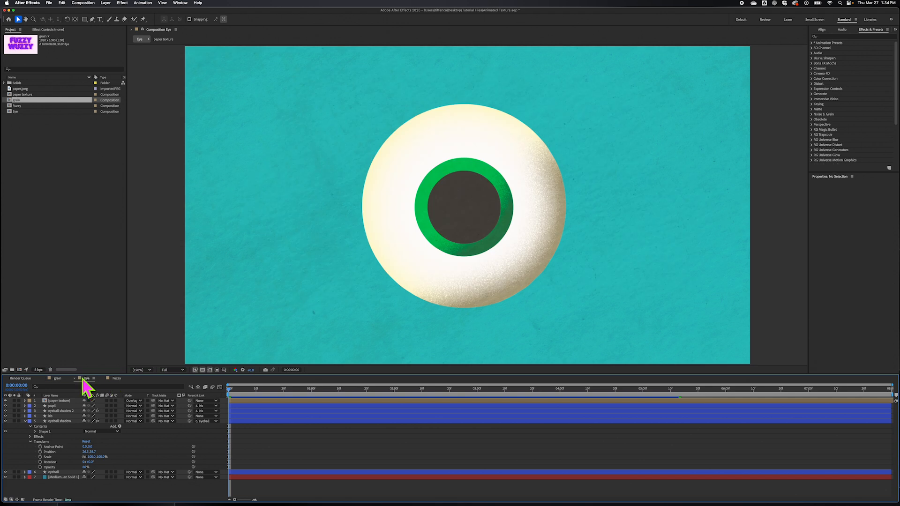
pyautogui.moveTo(230, 390)
pyautogui.mouseDown()
pyautogui.moveTo(536, 407)
pyautogui.moveTo(428, 384)
pyautogui.moveTo(307, 403)
pyautogui.moveTo(454, 363)
pyautogui.moveTo(597, 401)
pyautogui.moveTo(424, 353)
pyautogui.moveTo(287, 410)
pyautogui.moveTo(570, 371)
pyautogui.moveTo(406, 386)
pyautogui.moveTo(332, 403)
pyautogui.moveTo(353, 387)
pyautogui.moveTo(223, 395)
pyautogui.mouseUp()
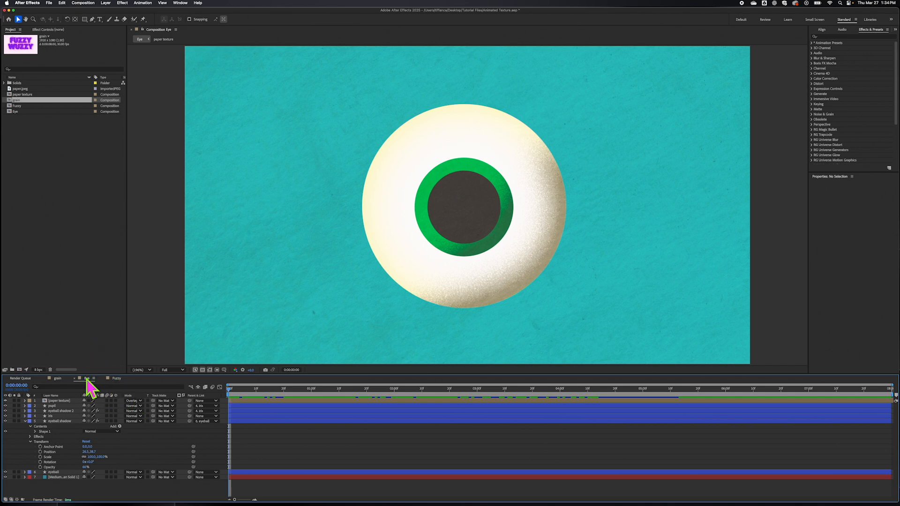
pyautogui.moveTo(229, 385); pyautogui.dragTo(160, 386)
pyautogui.click(56, 378)
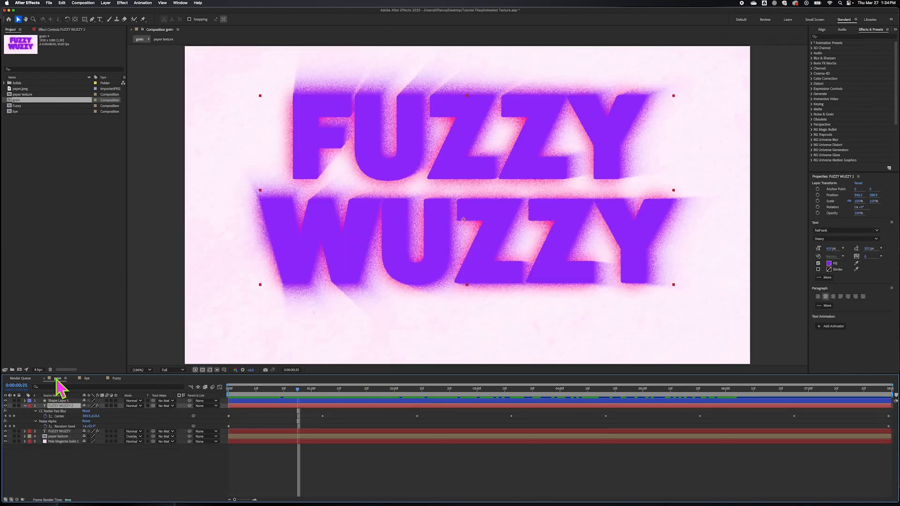
pyautogui.moveTo(297, 390); pyautogui.dragTo(244, 402)
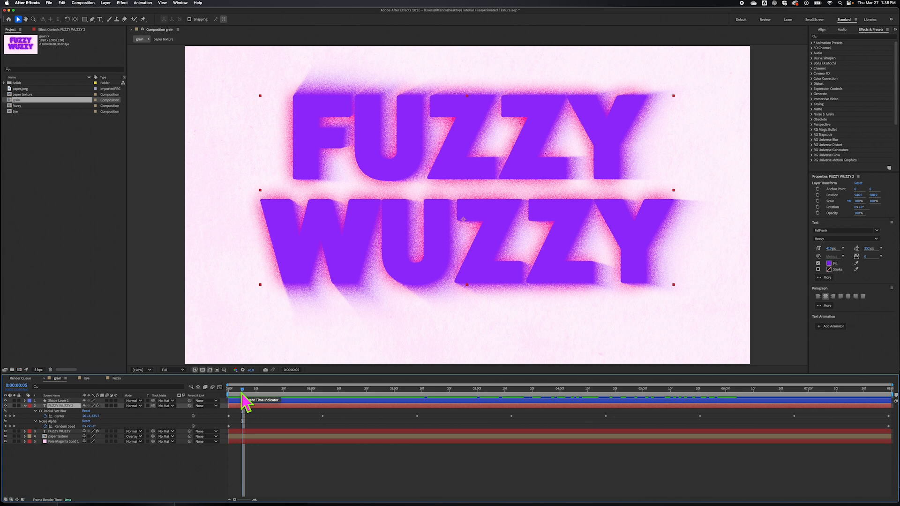
# Return to the Fuzzy composition and add a full-frame pale lime green solid layer, 1920 × 1080 px.
pyautogui.click(116, 379)
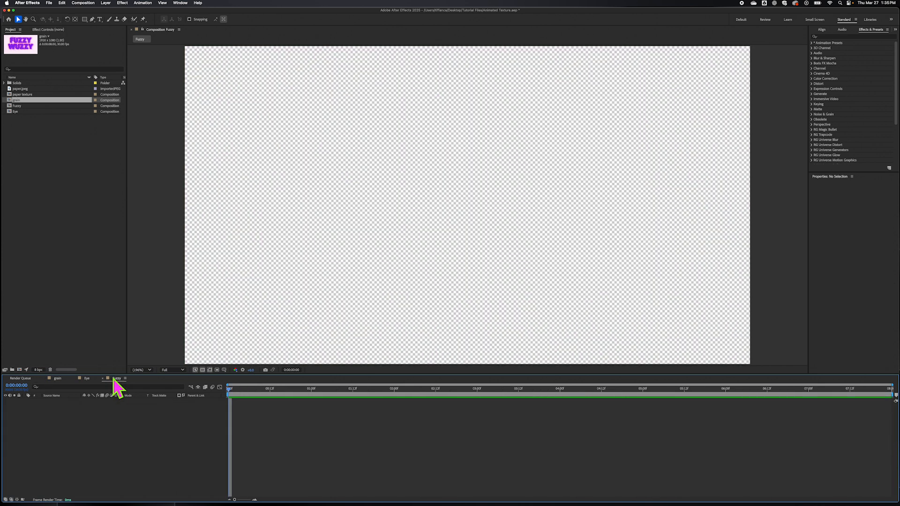
pyautogui.scroll(-2, 336, 251)
pyautogui.scroll(1, 336, 251)
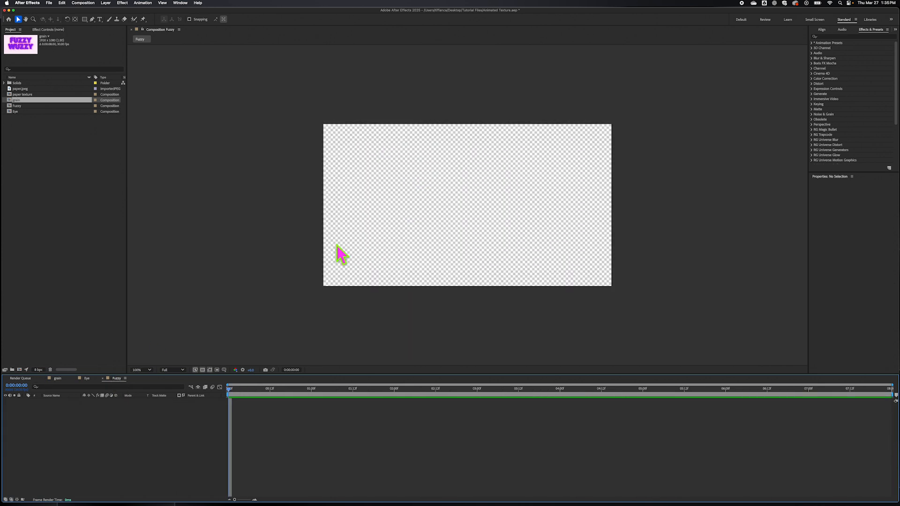
pyautogui.scroll(1, 341, 256)
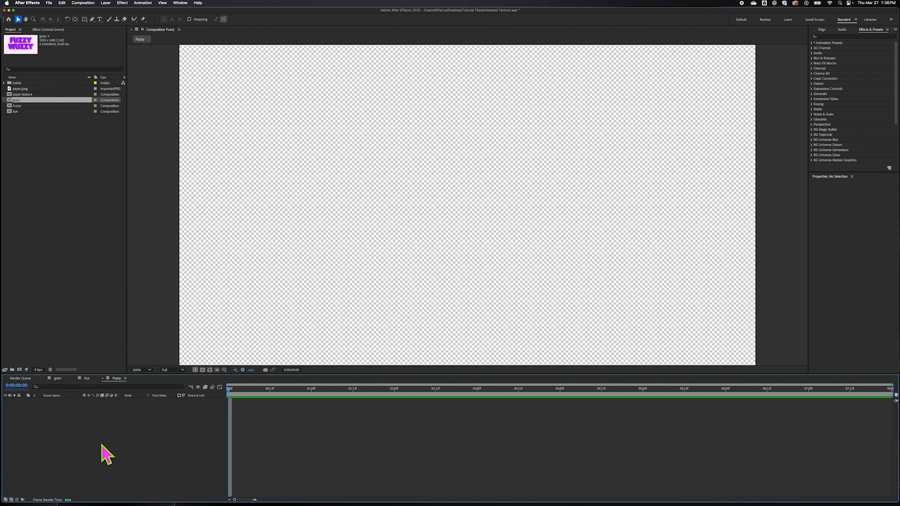
pyautogui.click(106, 3)
pyautogui.moveTo(113, 12)
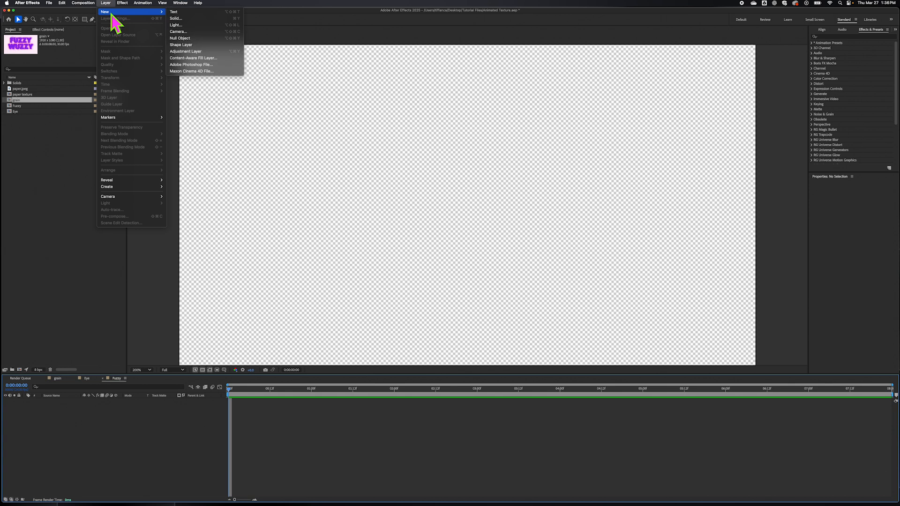
pyautogui.click(193, 18)
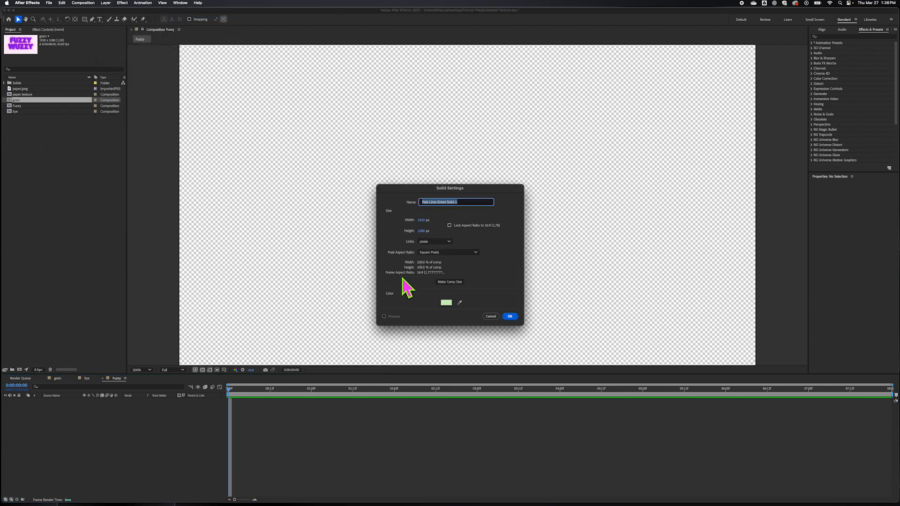
pyautogui.click(510, 316)
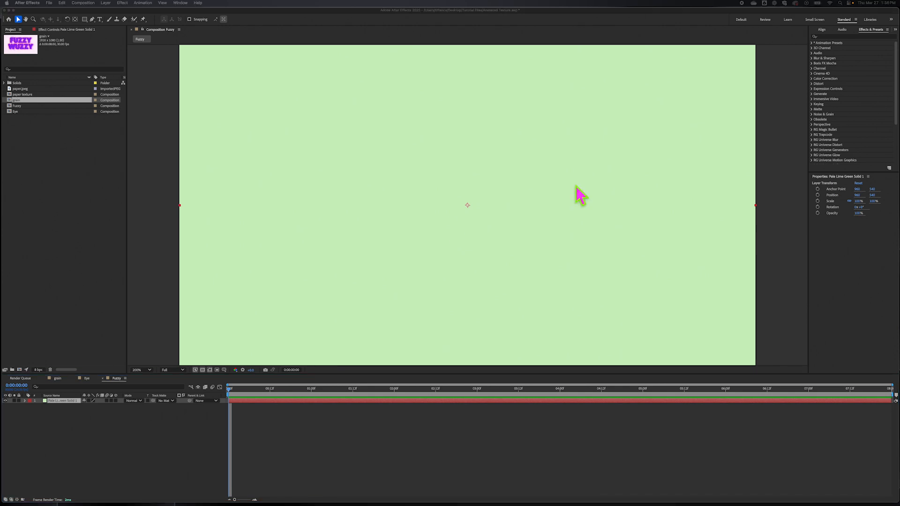
pyautogui.click(112, 464)
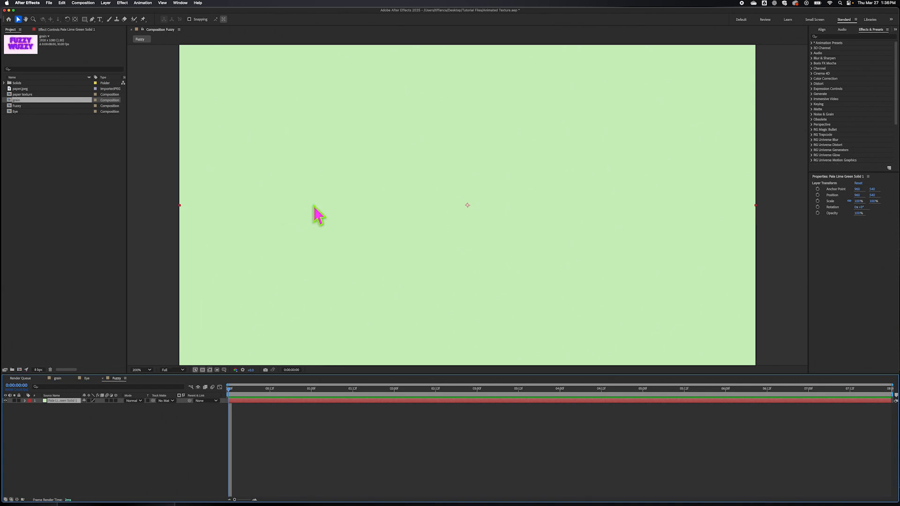
# Draw a paragraph text box spanning most of the frame and enter FUZZY and WUZZY on two lines.
pyautogui.click(99, 19)
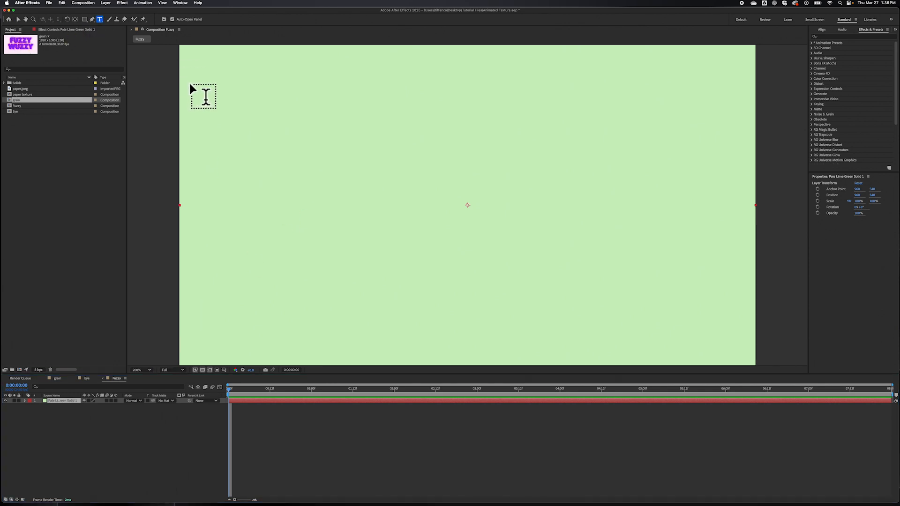
pyautogui.moveTo(213, 62); pyautogui.dragTo(727, 346)
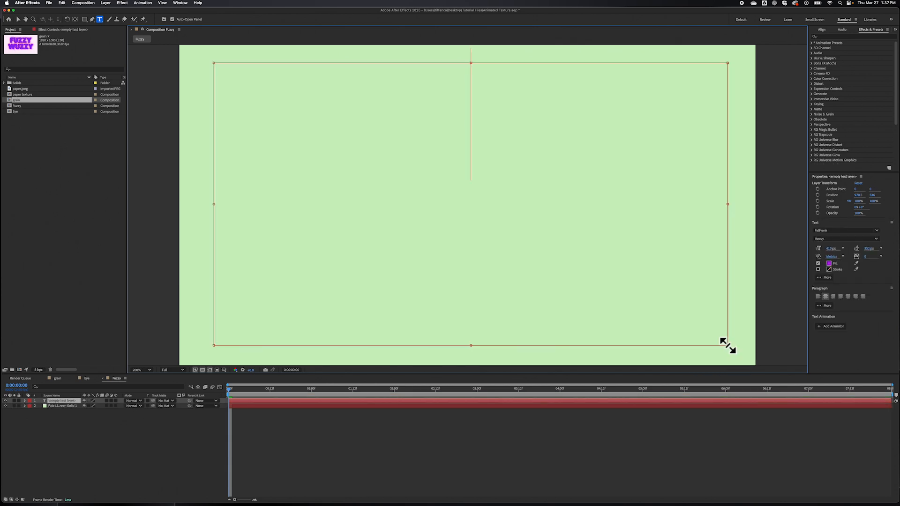
pyautogui.write('FUZZY')
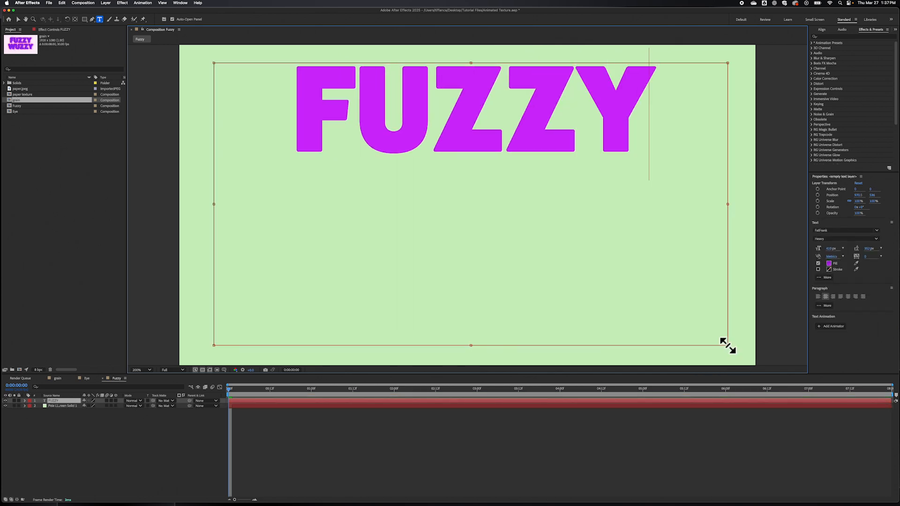
pyautogui.press('Return')
pyautogui.write('WUZZY')
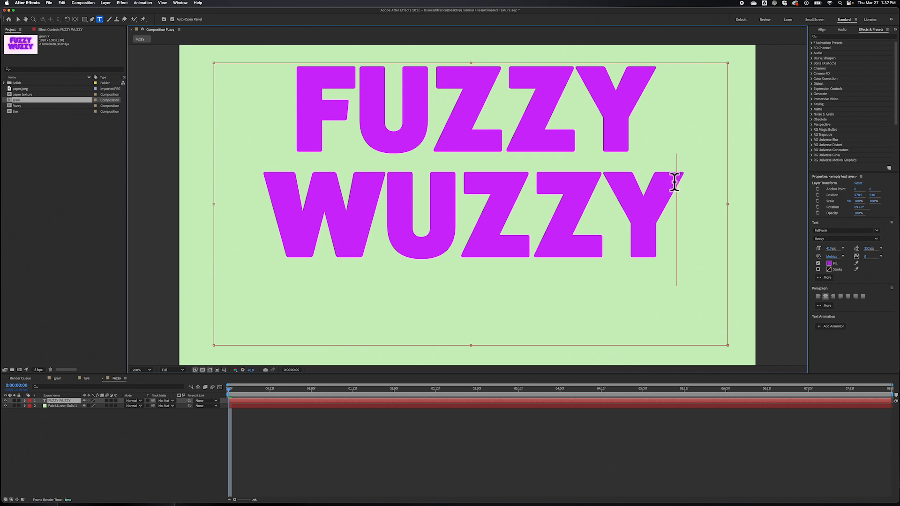
# Move the FUZZY WUZZY text block straight down so it sits roughly centred vertically in the frame, and deselect it.
pyautogui.moveTo(677, 183); pyautogui.dragTo(615, 170)
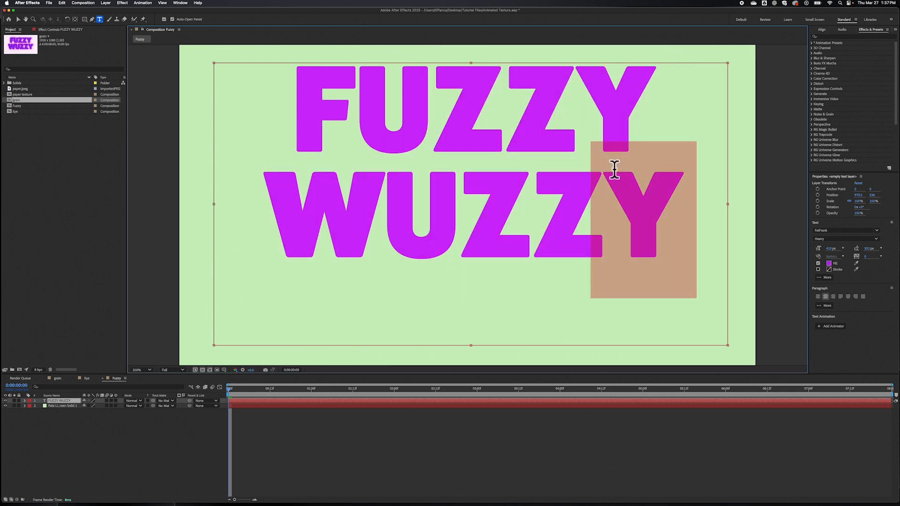
pyautogui.click(580, 185)
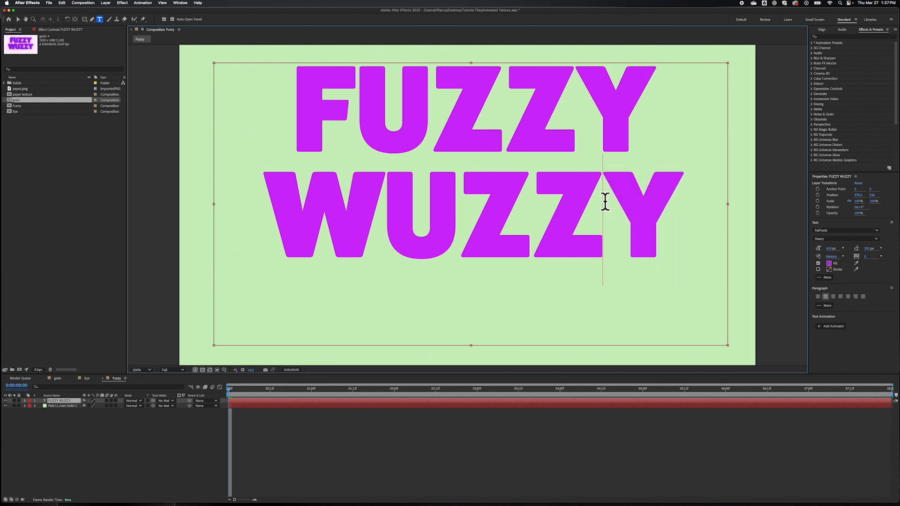
pyautogui.click(18, 19)
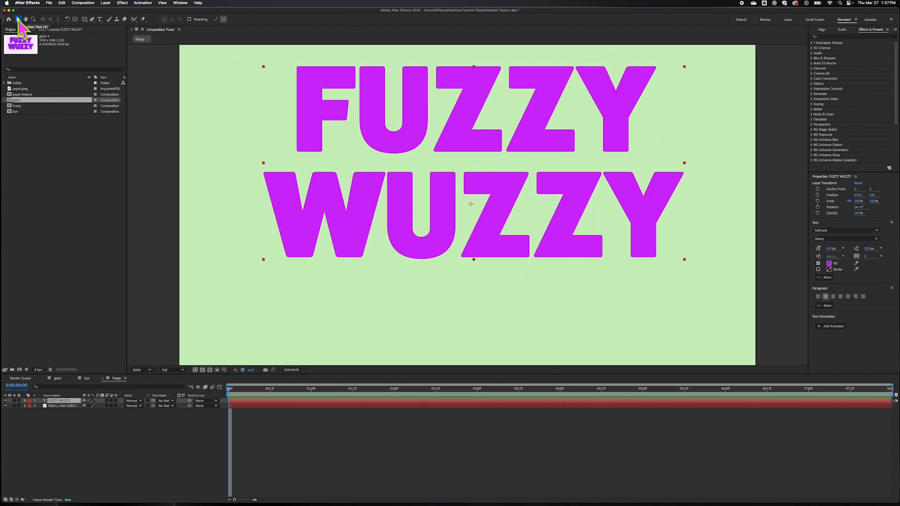
pyautogui.moveTo(454, 118); pyautogui.dragTo(454, 149)
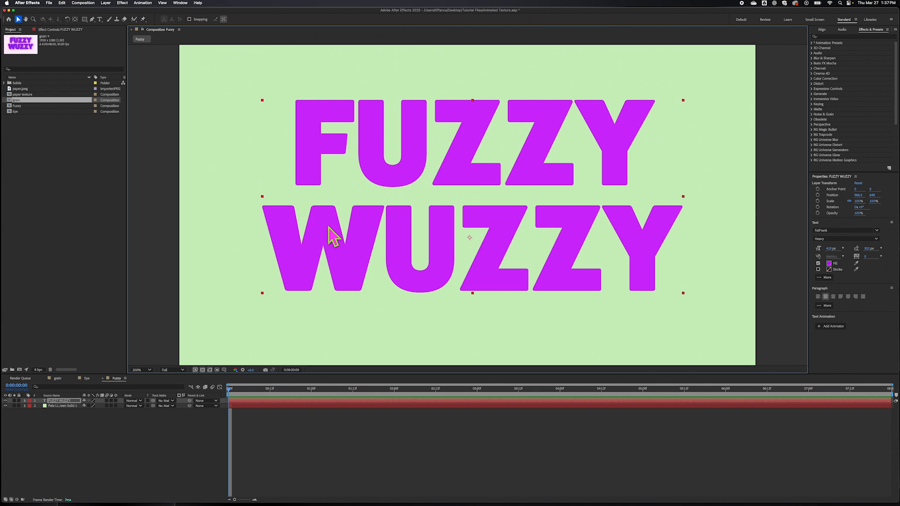
pyautogui.click(101, 442)
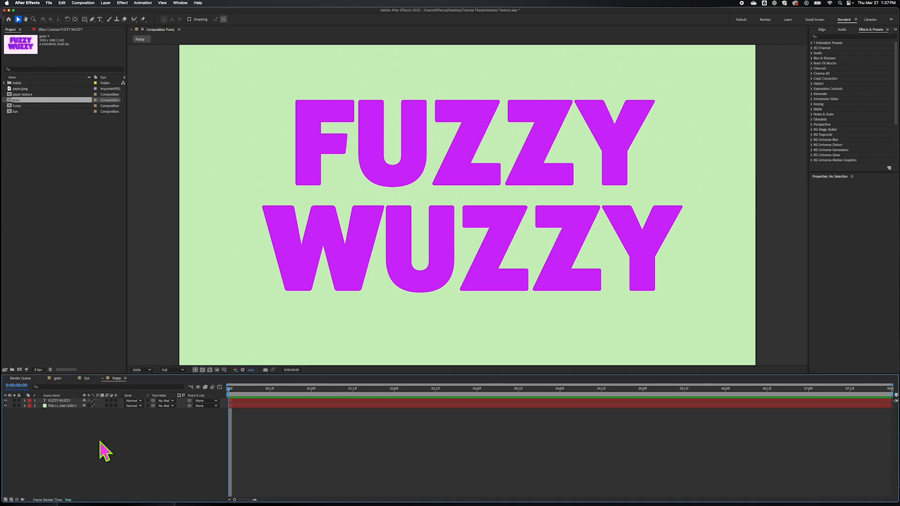
# Search the effects for "radial" and apply CC Radial Fast Blur to the FUZZY WUZZY text layer.
pyautogui.click(64, 401)
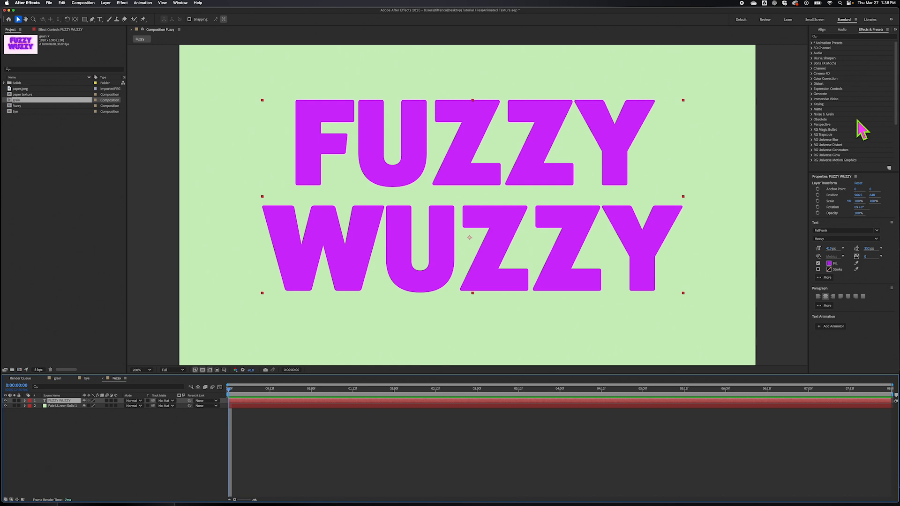
pyautogui.click(834, 38)
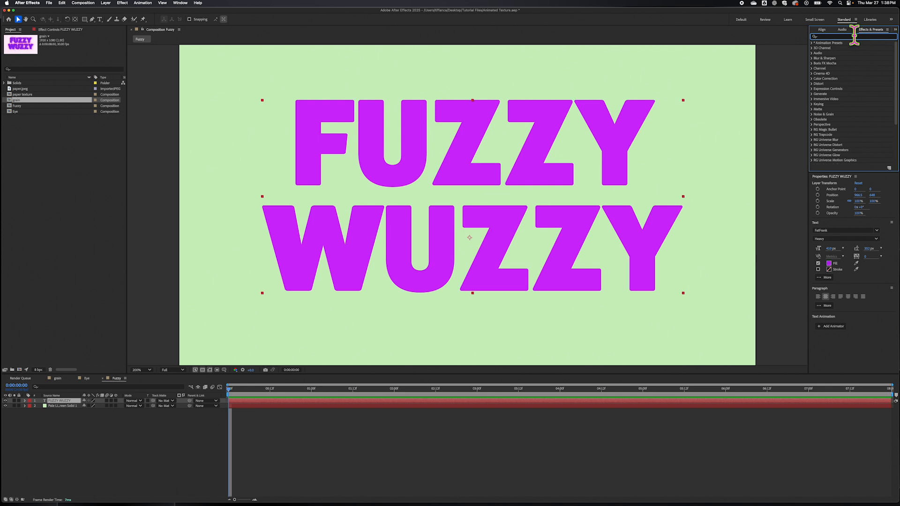
pyautogui.write('radial')
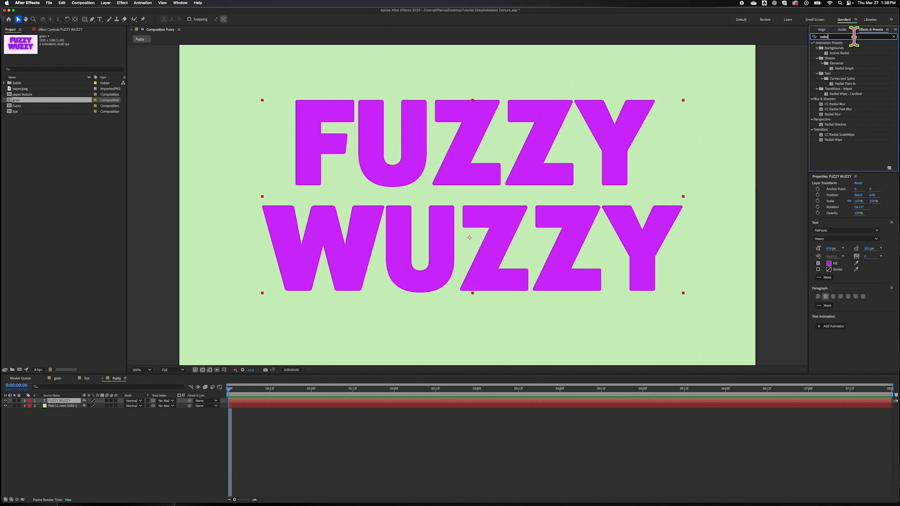
pyautogui.click(180, 4)
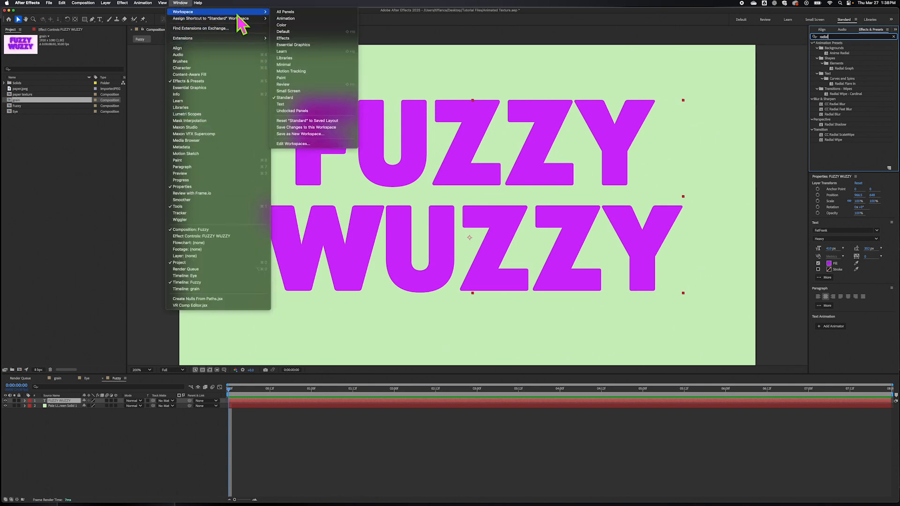
pyautogui.moveTo(236, 12)
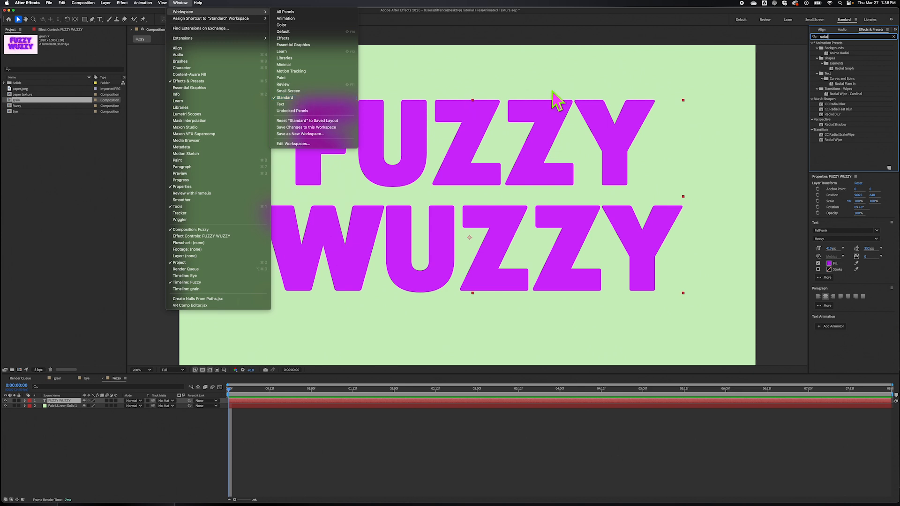
pyautogui.click(778, 141)
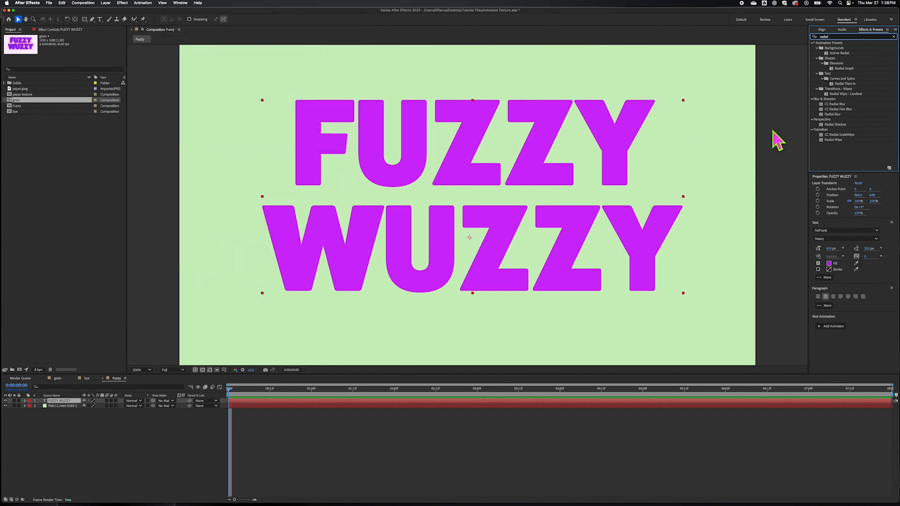
pyautogui.click(845, 109)
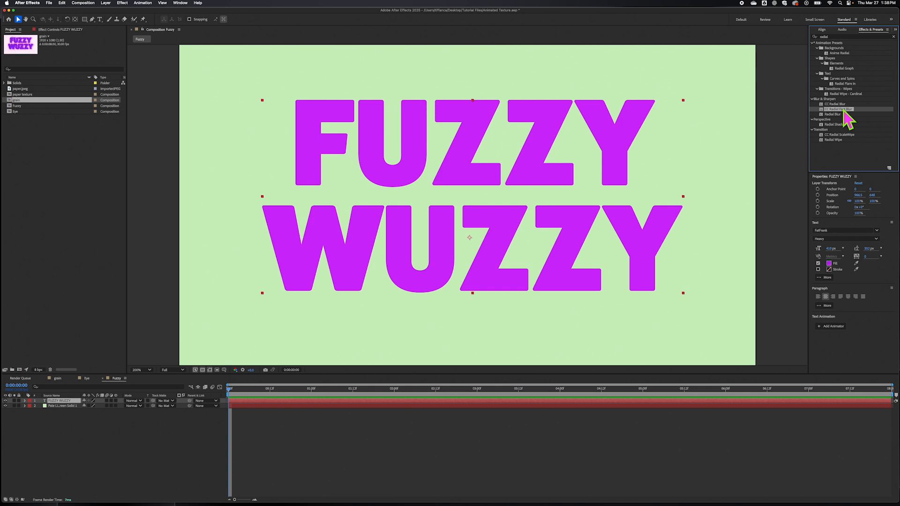
pyautogui.doubleClick(845, 111)
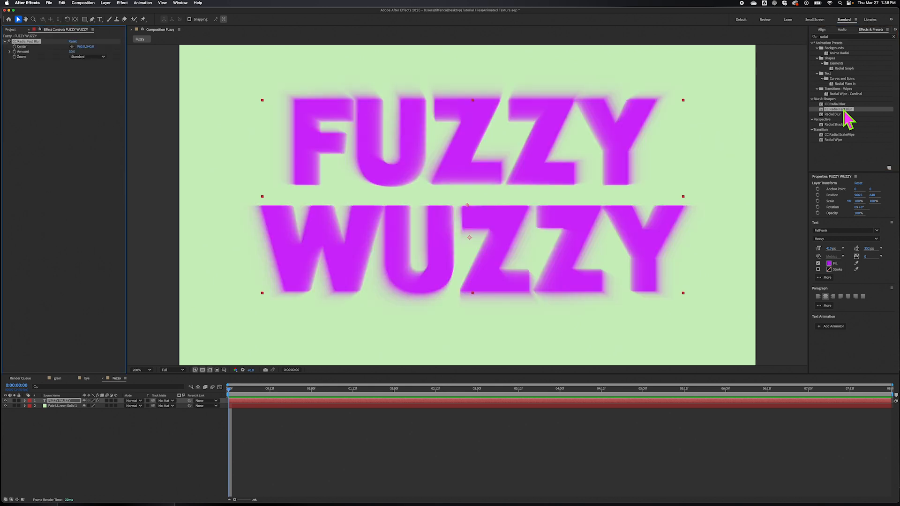
# Nudge the text slightly left and move the CC Radial Fast Blur center up into the word FUZZY, at 954, 346.
pyautogui.click(58, 402)
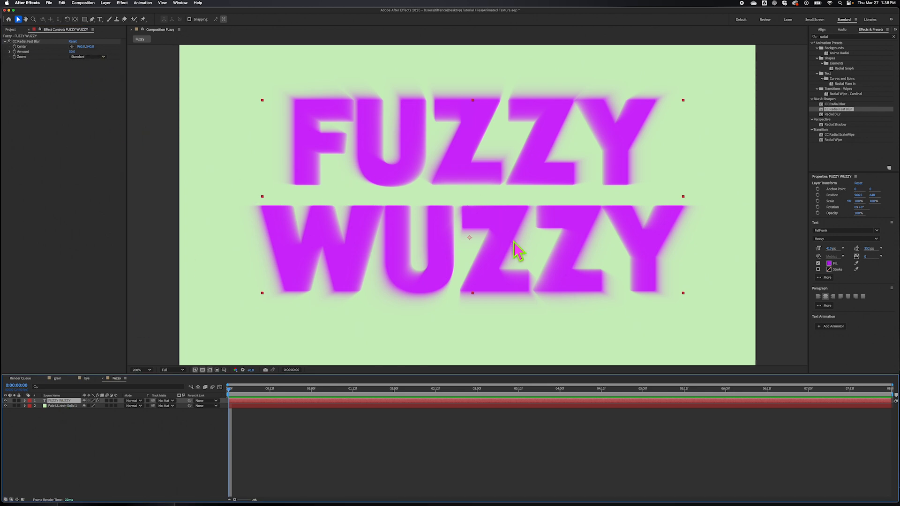
pyautogui.click(22, 47)
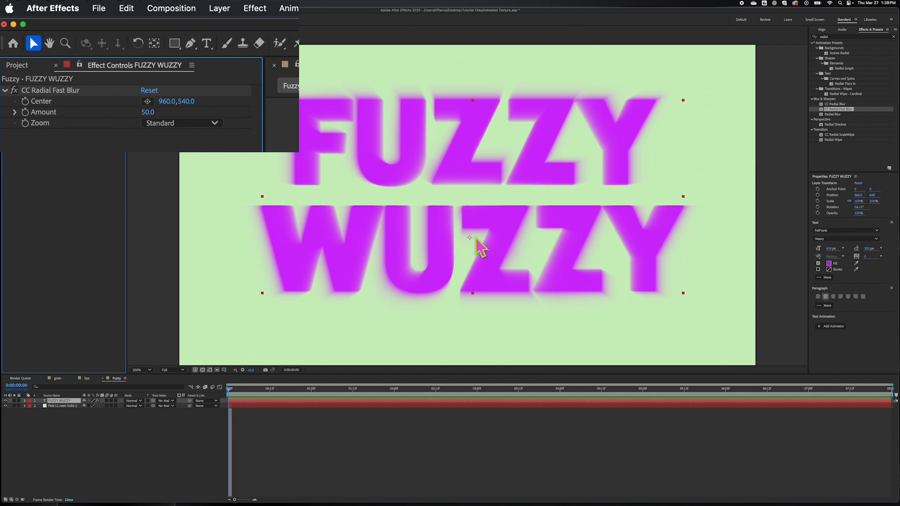
pyautogui.moveTo(468, 237)
pyautogui.mouseDown()
pyautogui.moveTo(477, 221)
pyautogui.moveTo(465, 240)
pyautogui.mouseUp()
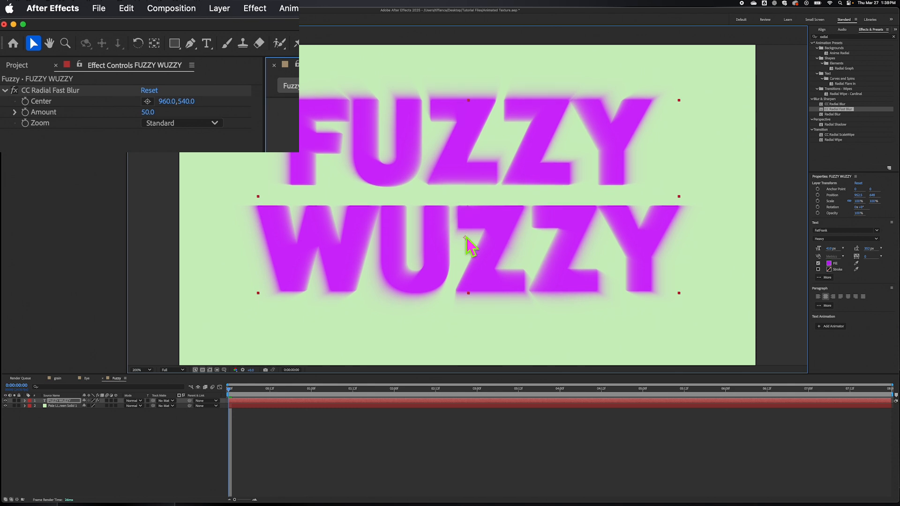
pyautogui.click(80, 91)
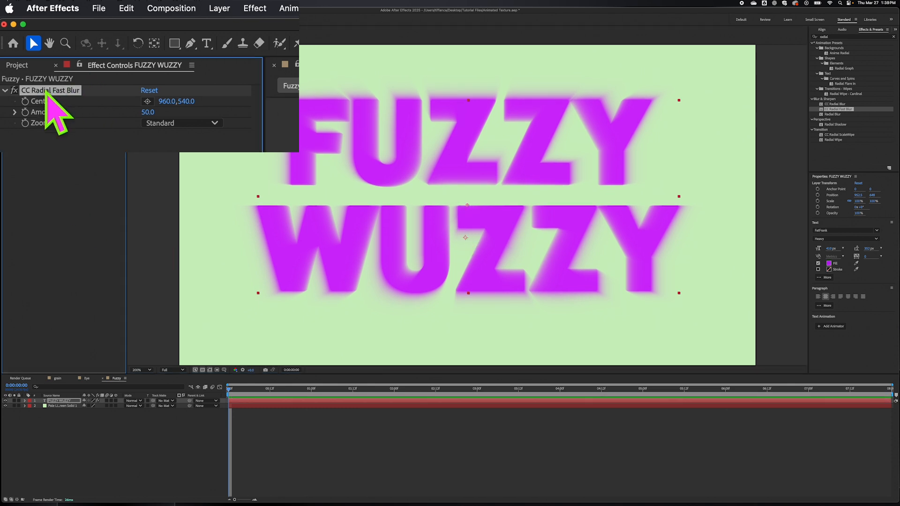
pyautogui.click(69, 147)
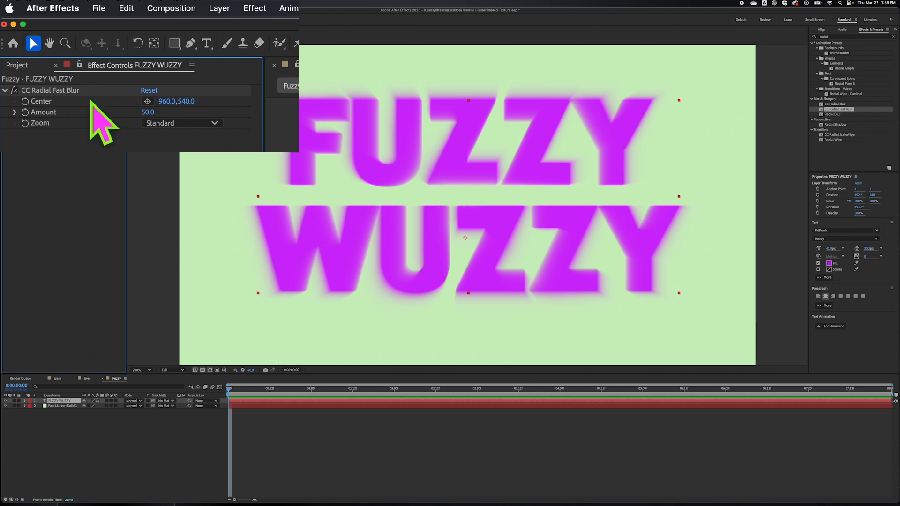
pyautogui.click(75, 90)
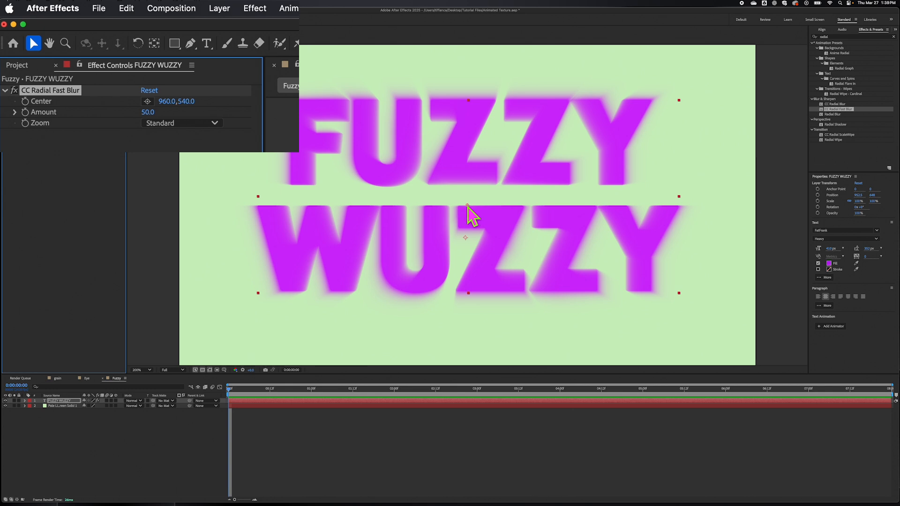
pyautogui.moveTo(467, 205); pyautogui.dragTo(466, 149)
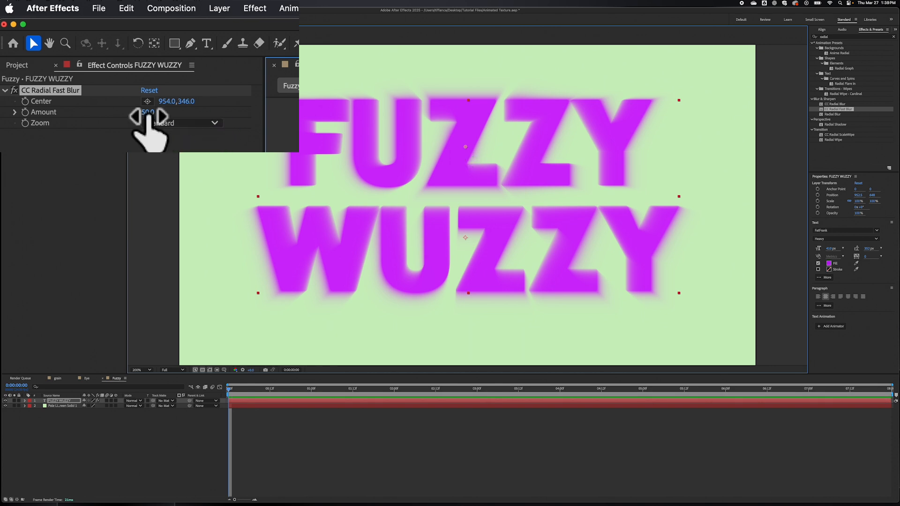
# Set the CC Radial Fast Blur amount to 76 and its zoom mode to Brightest.
pyautogui.moveTo(147, 114); pyautogui.dragTo(182, 133)
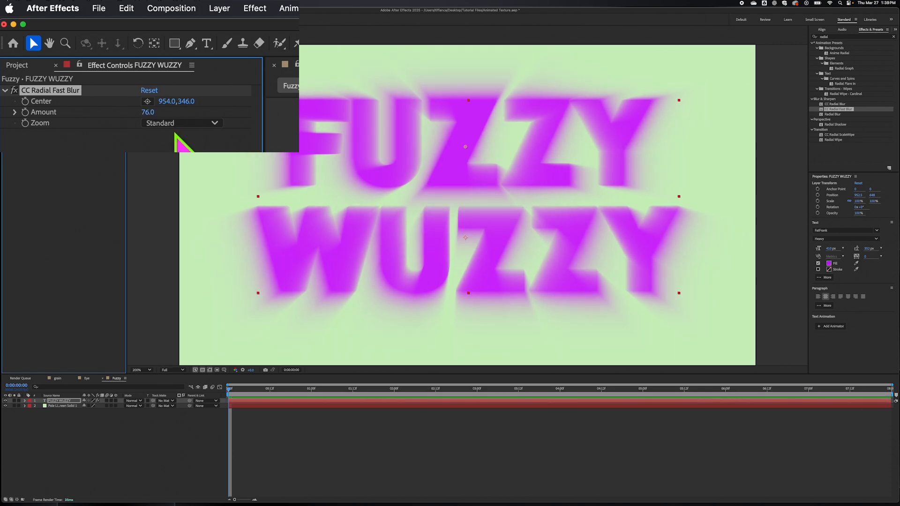
pyautogui.click(161, 124)
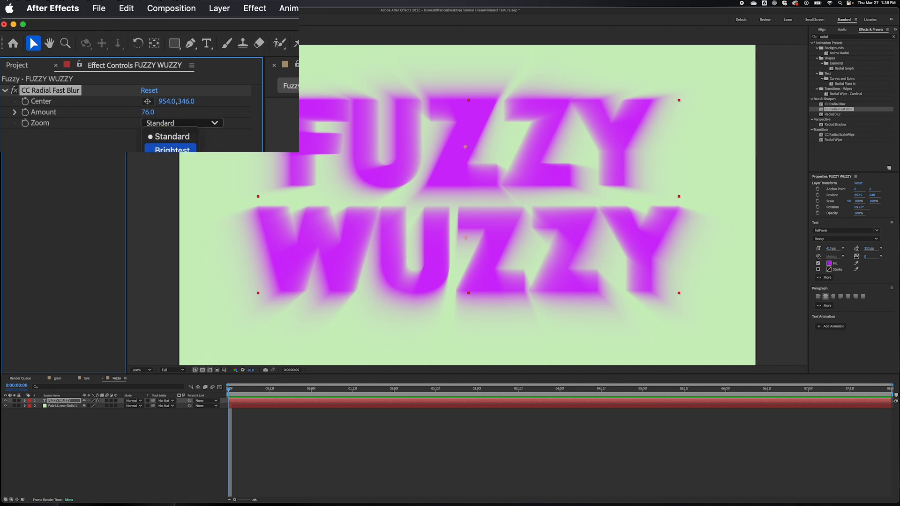
pyautogui.click(172, 149)
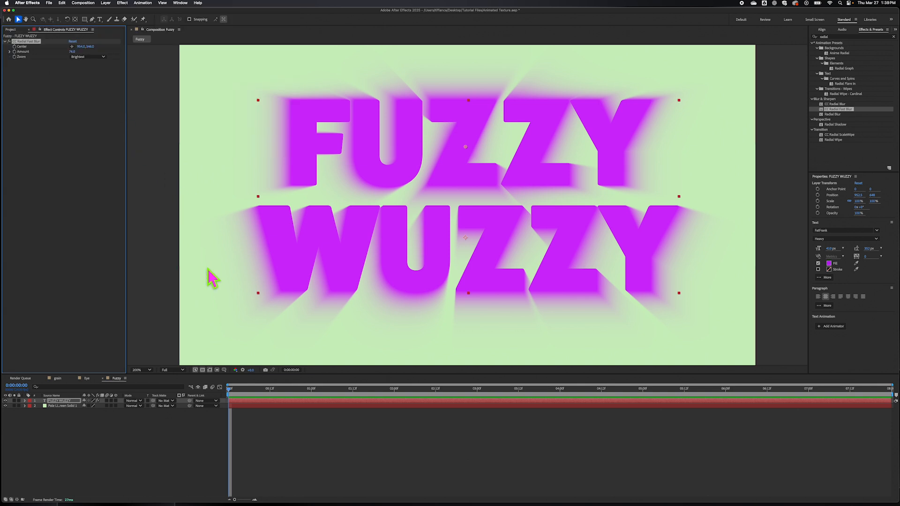
# Advance to frame 5 and reposition the radial blur's center between the two lines, near the start of the words.
pyautogui.moveTo(229, 393)
pyautogui.mouseDown()
pyautogui.moveTo(279, 390)
pyautogui.moveTo(230, 390)
pyautogui.moveTo(247, 390)
pyautogui.mouseUp()
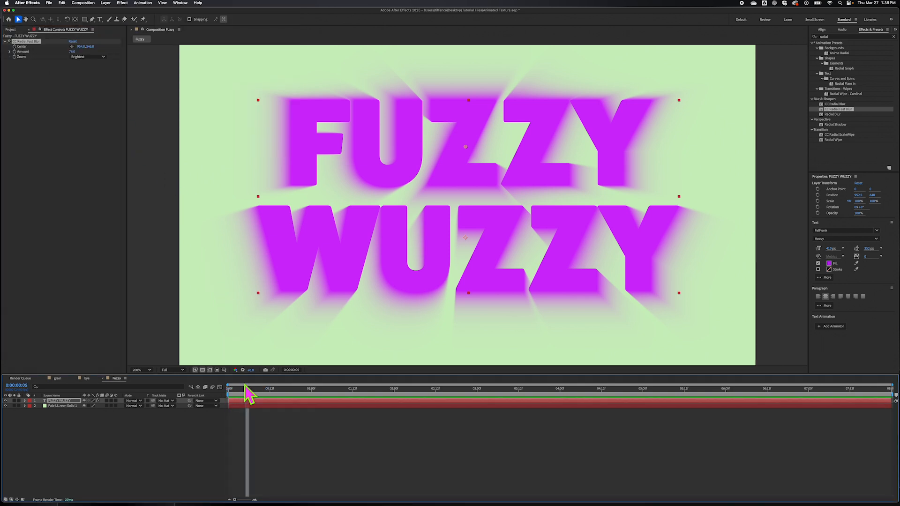
pyautogui.moveTo(465, 149); pyautogui.dragTo(295, 178)
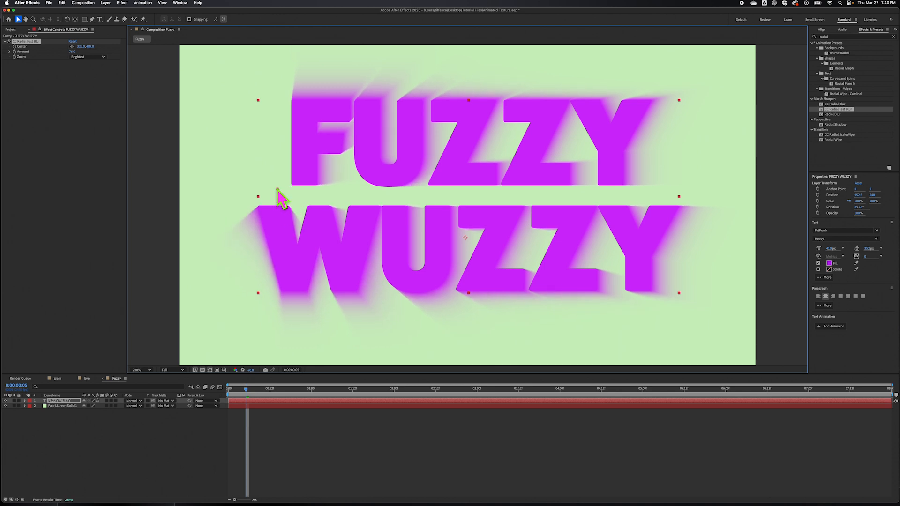
pyautogui.moveTo(277, 193)
pyautogui.mouseDown()
pyautogui.moveTo(291, 187)
pyautogui.moveTo(267, 192)
pyautogui.moveTo(286, 173)
pyautogui.moveTo(496, 147)
pyautogui.moveTo(621, 216)
pyautogui.moveTo(316, 171)
pyautogui.moveTo(296, 201)
pyautogui.moveTo(305, 193)
pyautogui.moveTo(648, 199)
pyautogui.moveTo(358, 177)
pyautogui.moveTo(259, 206)
pyautogui.moveTo(268, 199)
pyautogui.mouseUp()
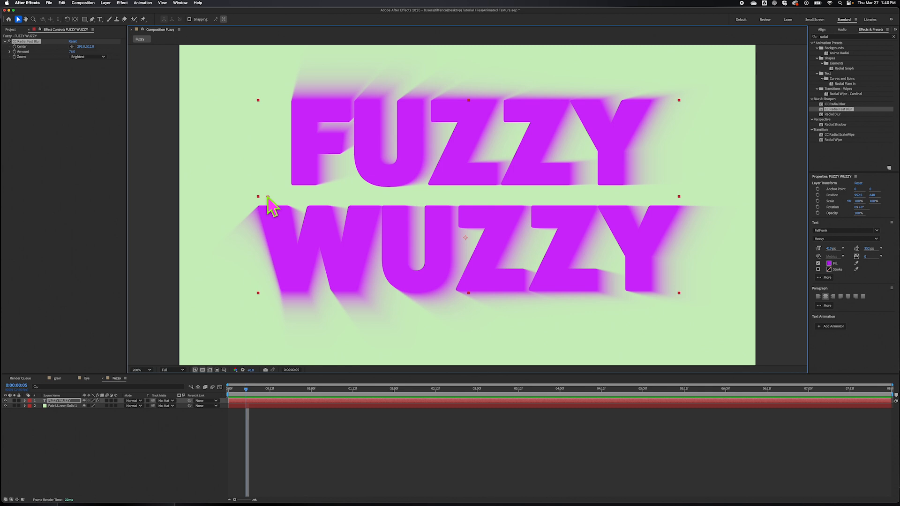
# Switch to Adobe Illustrator and create a new landscape document set to 16 in wide, 9 in high and one artboard.
pyautogui.moveTo(208, 499)
pyautogui.moveTo(296, 496)
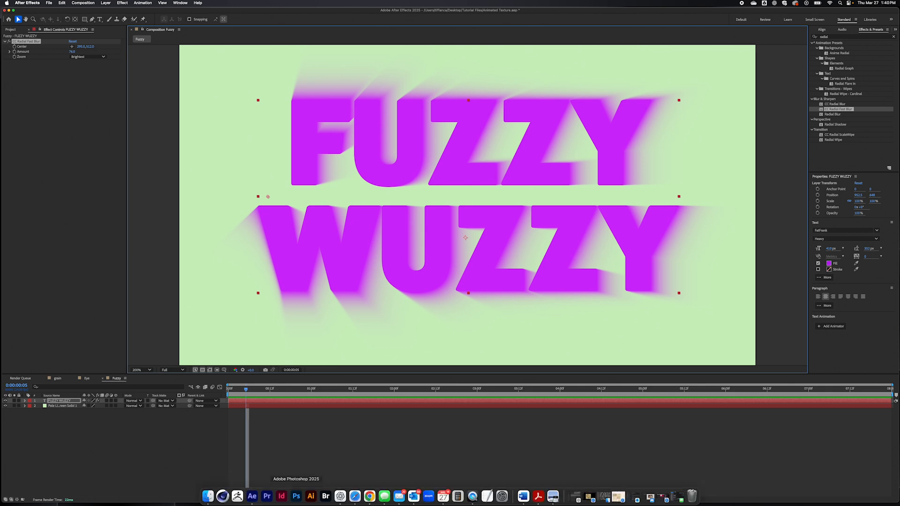
pyautogui.click(311, 497)
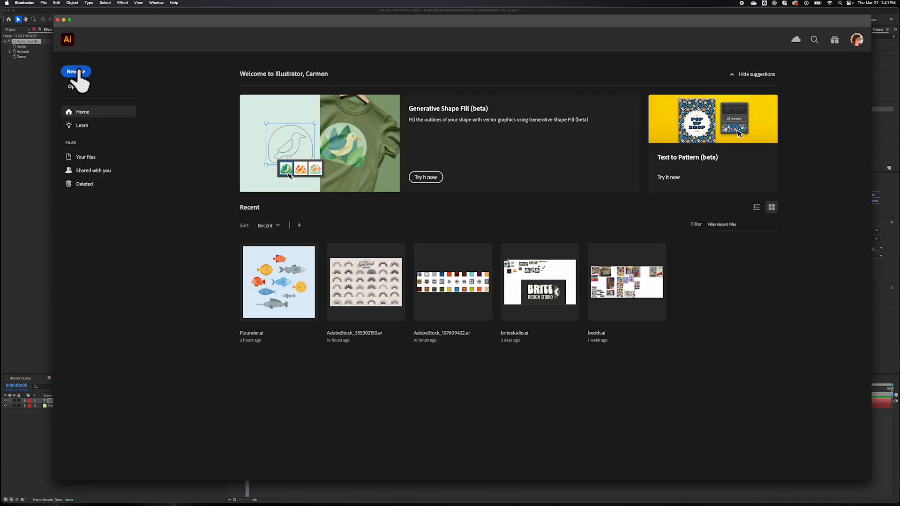
pyautogui.click(76, 71)
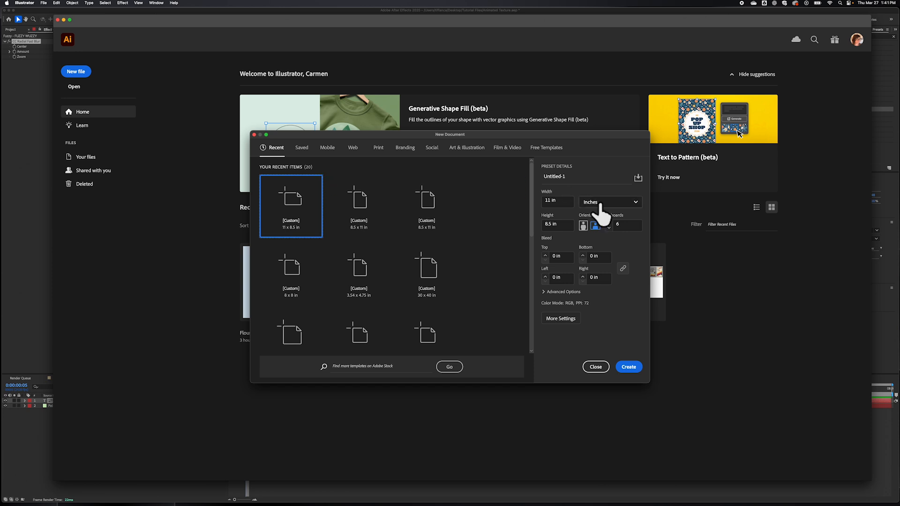
pyautogui.click(565, 198)
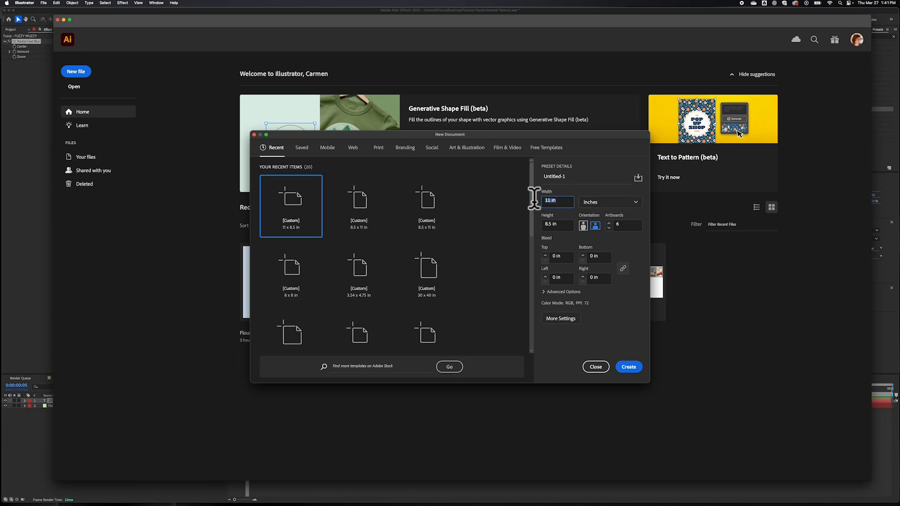
pyautogui.write('1')
pyautogui.press('Tab')
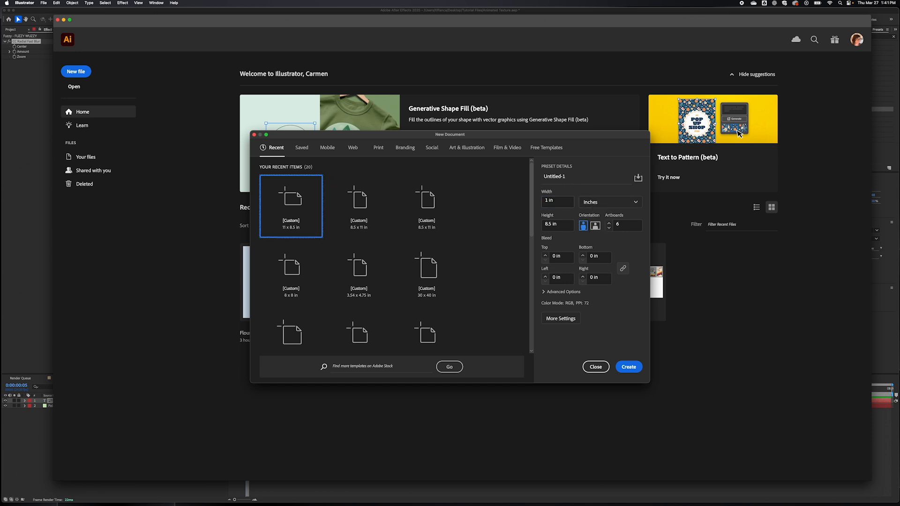
pyautogui.click(554, 206)
pyautogui.write('6')
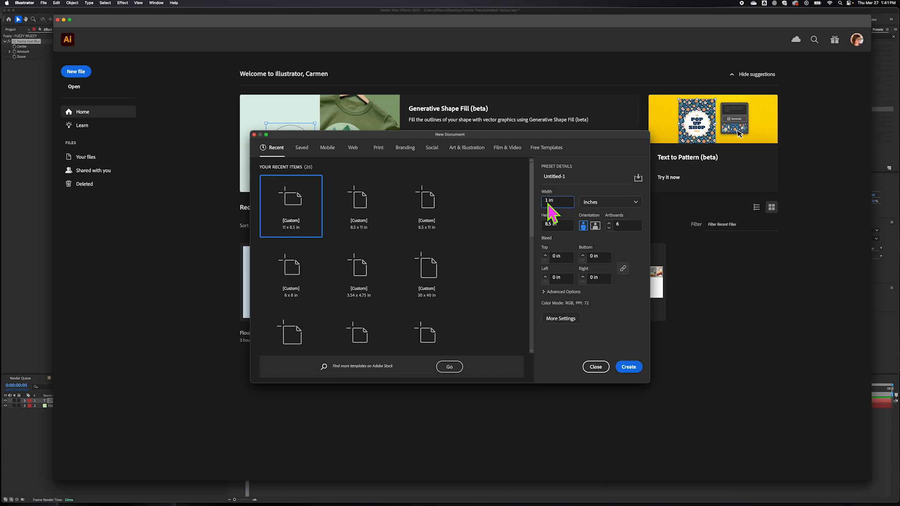
pyautogui.press('Tab')
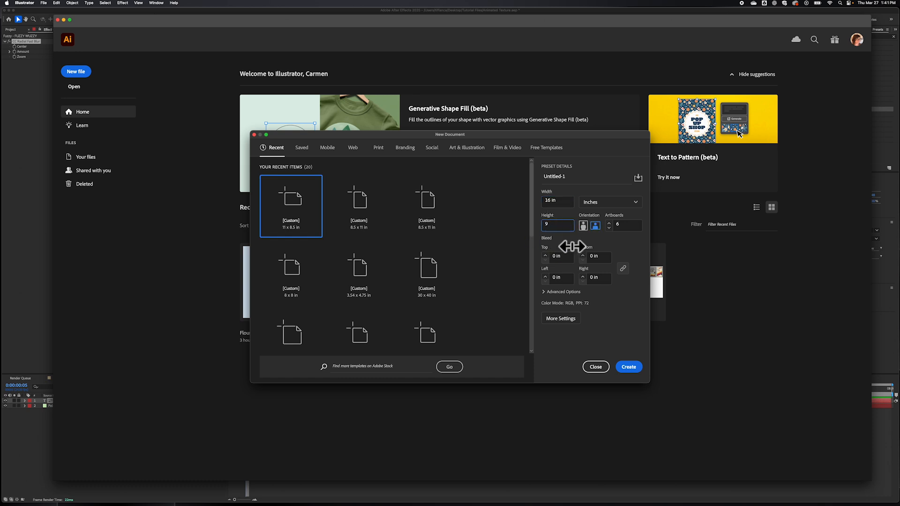
pyautogui.click(612, 222)
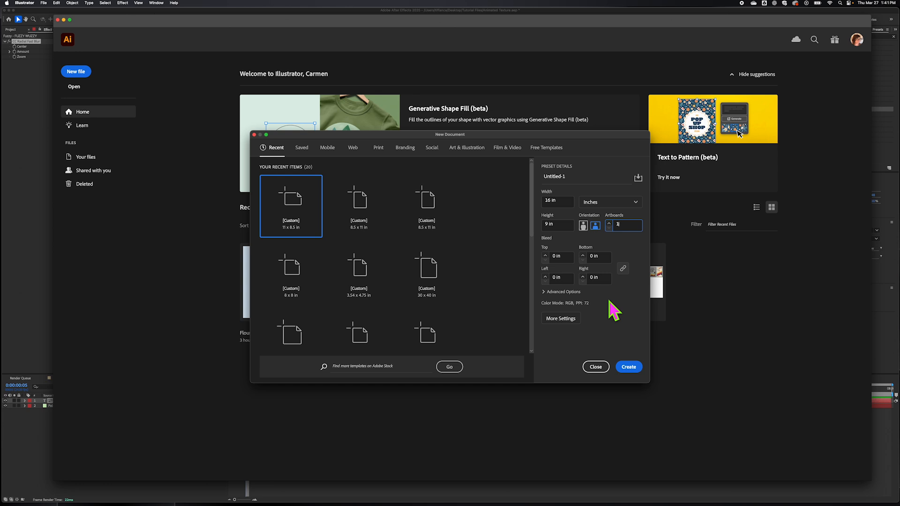
pyautogui.click(628, 367)
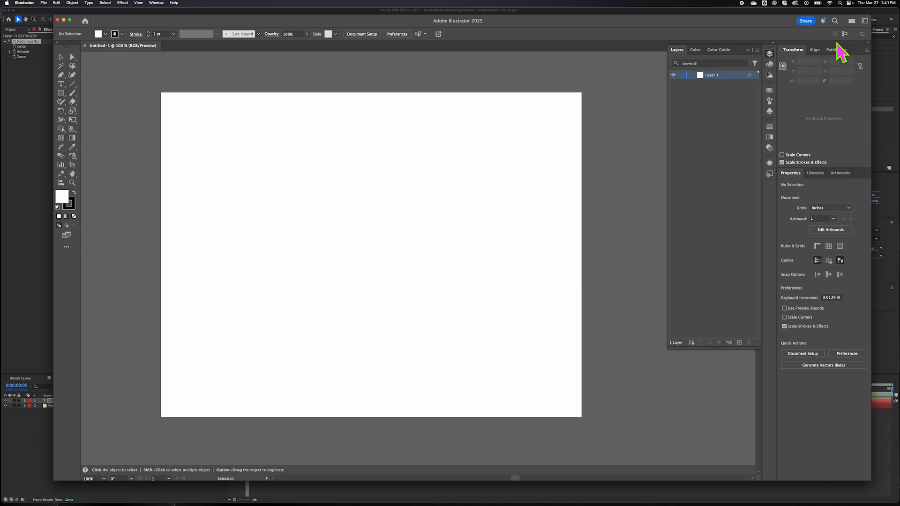
# Resize the artboard to 16 in wide and 9 in high, and leave artboard editing.
pyautogui.click(72, 165)
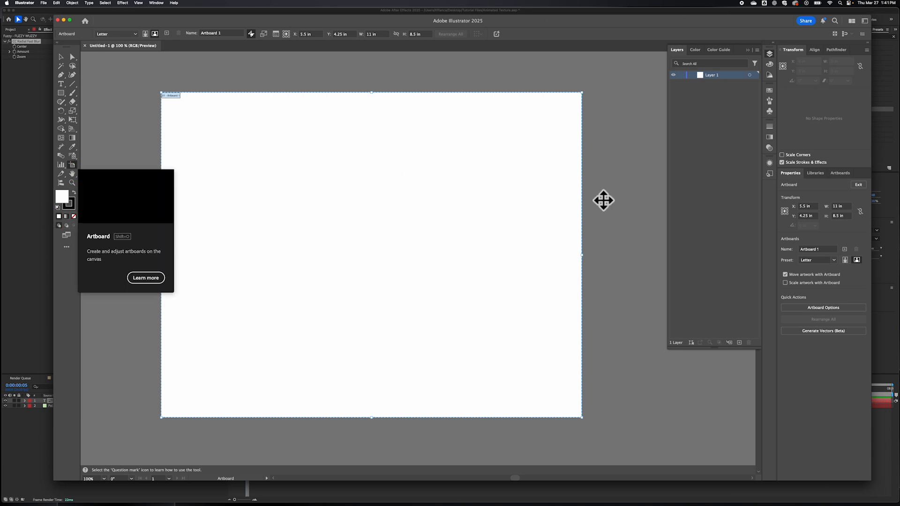
pyautogui.click(843, 206)
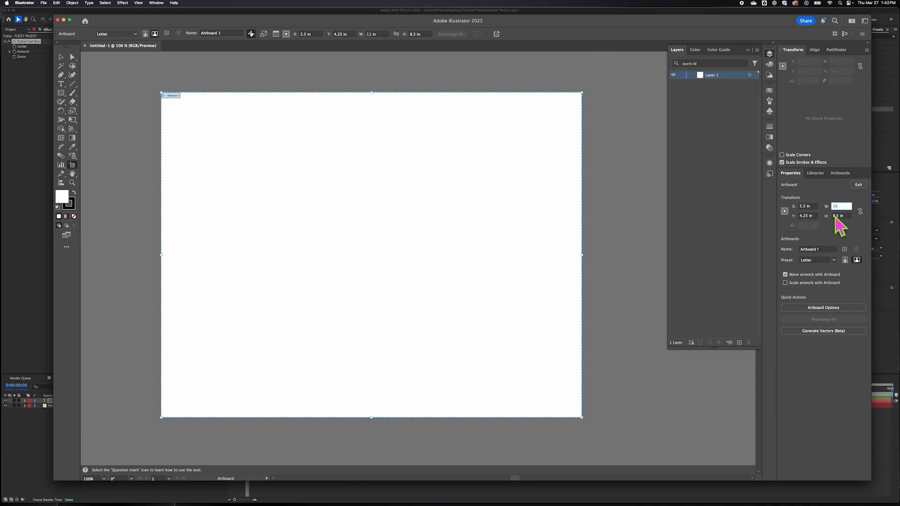
pyautogui.press('Tab')
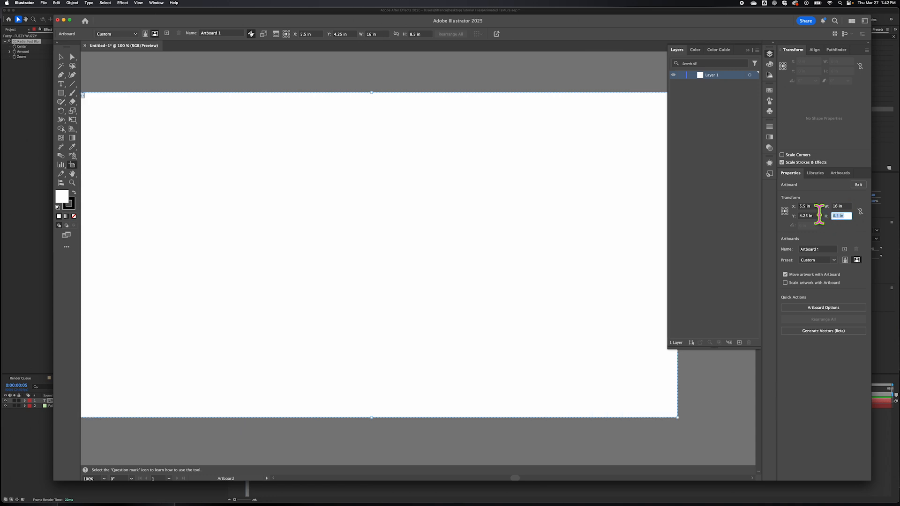
pyautogui.write('9')
pyautogui.press('Return')
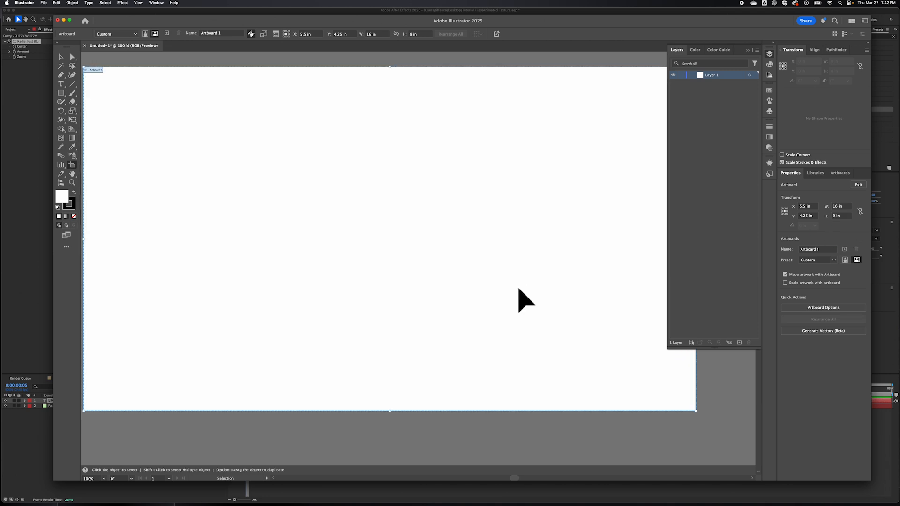
pyautogui.press('super+minus')
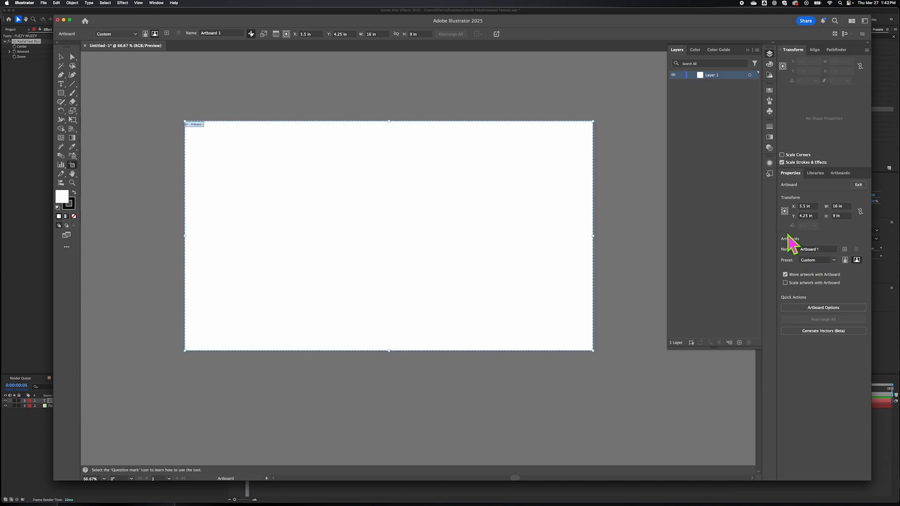
pyautogui.click(61, 57)
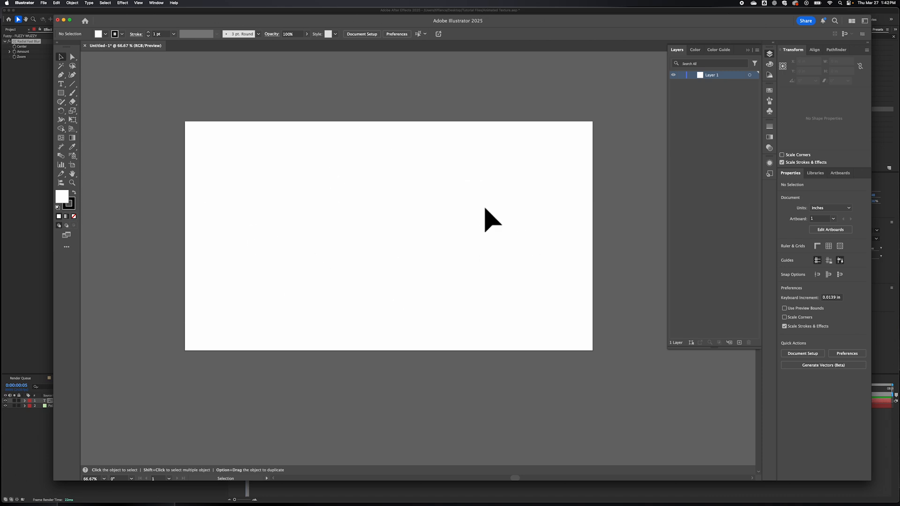
# Draw a straight horizontal line about 15.4 in long across the middle of the artboard with the Pen tool.
pyautogui.click(61, 75)
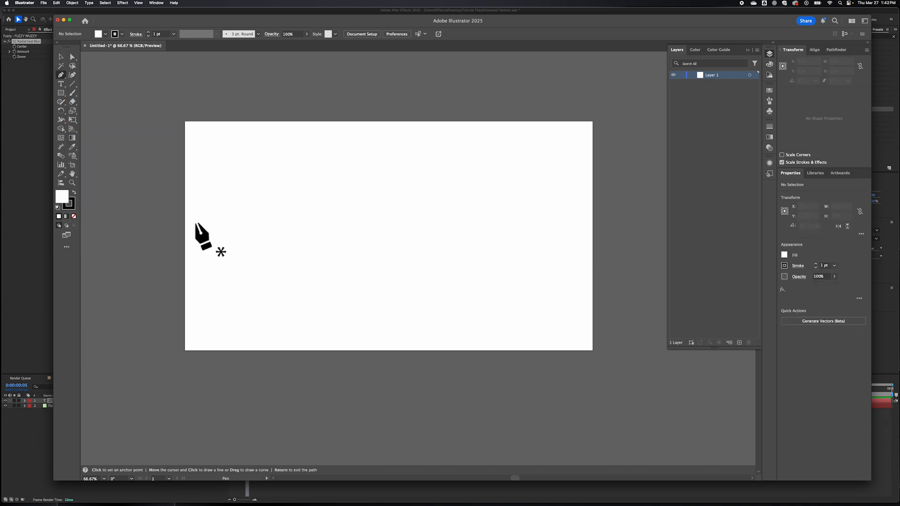
pyautogui.click(192, 223)
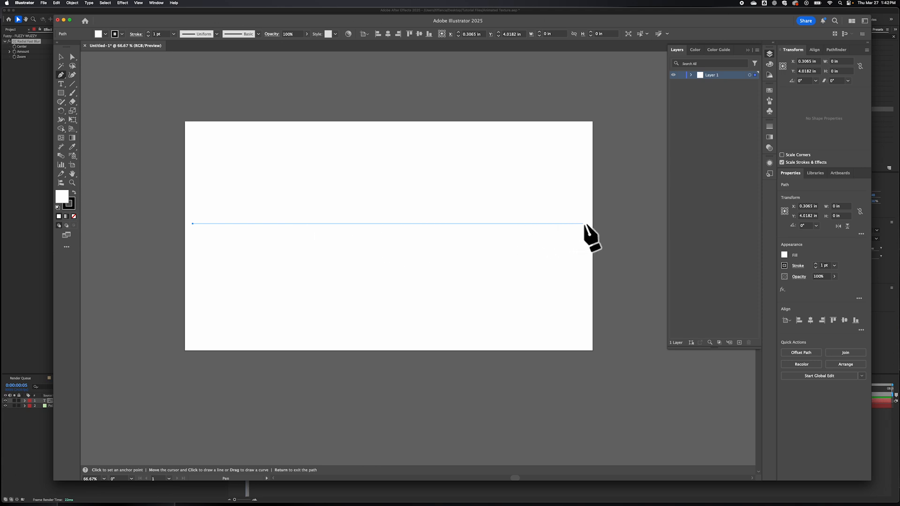
pyautogui.click(585, 223)
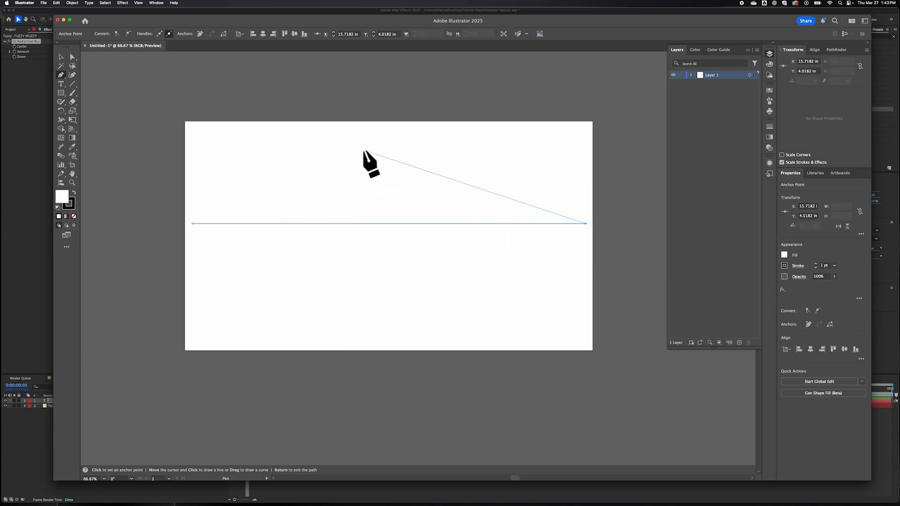
pyautogui.press('Return')
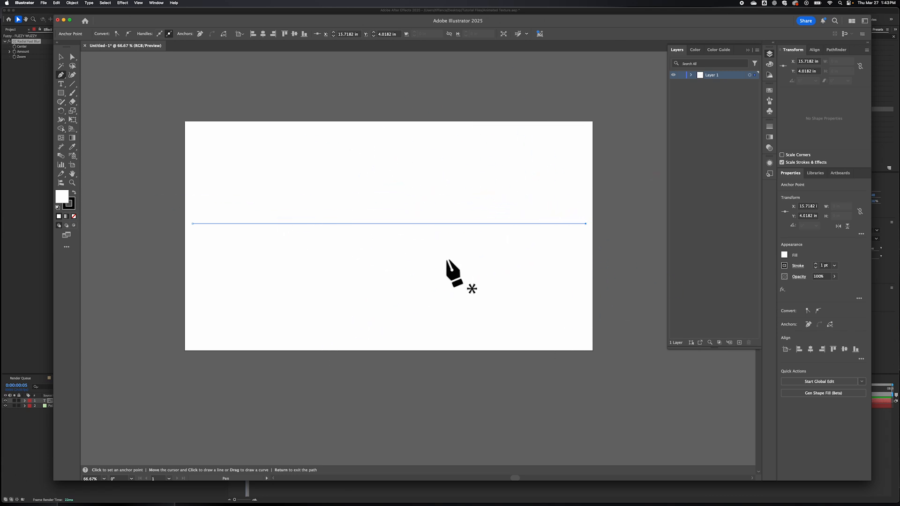
pyautogui.click(62, 58)
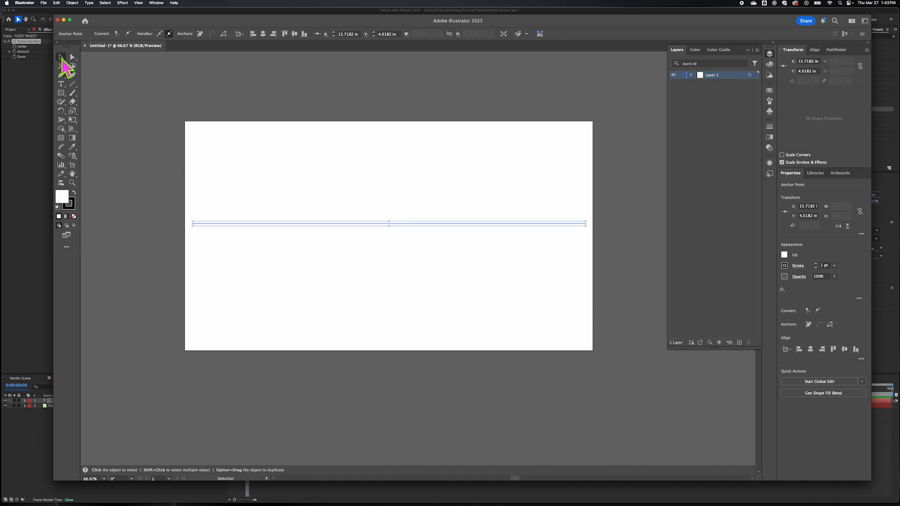
# Apply a Zig Zag effect to the line with an absolute size of 1.22 in, 5 ridges per segment and smooth points.
pyautogui.click(310, 225)
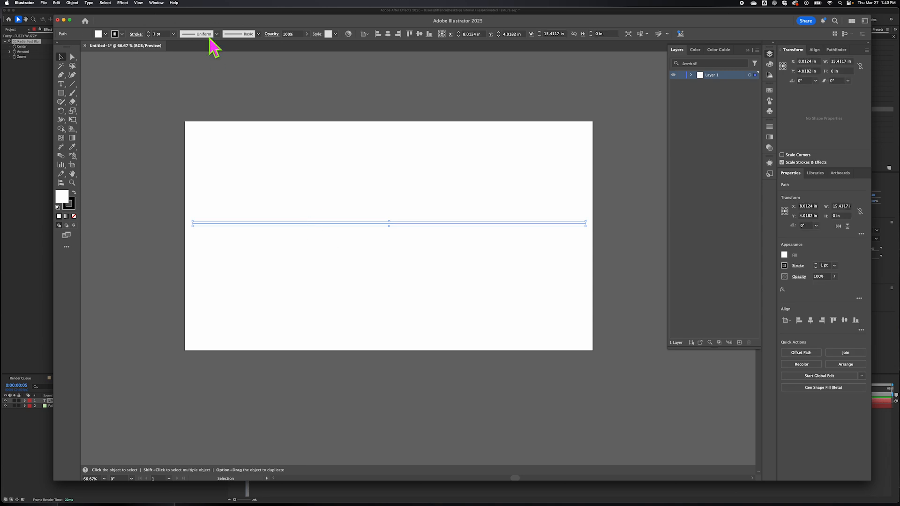
pyautogui.click(123, 3)
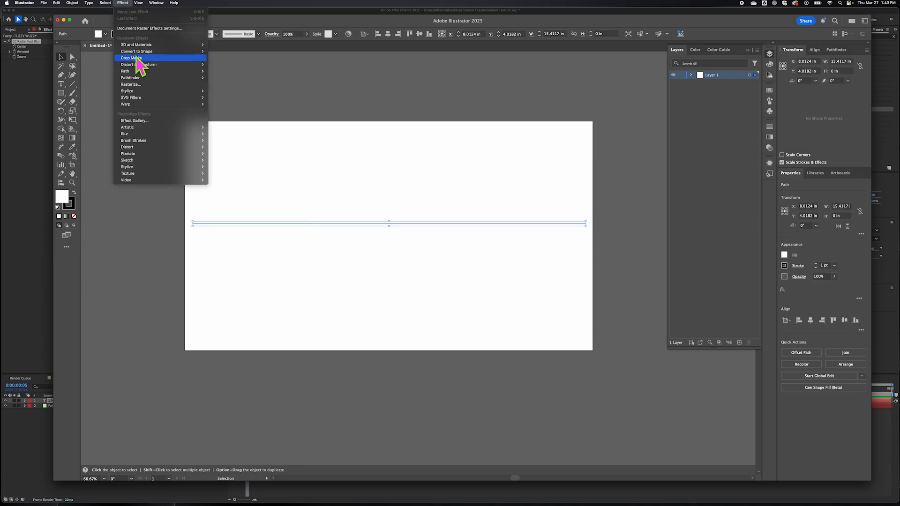
pyautogui.moveTo(147, 67)
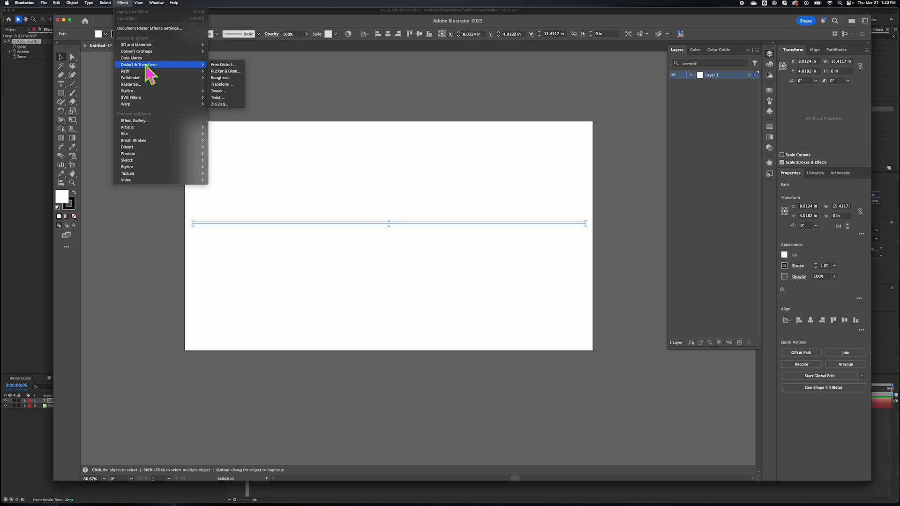
pyautogui.click(220, 104)
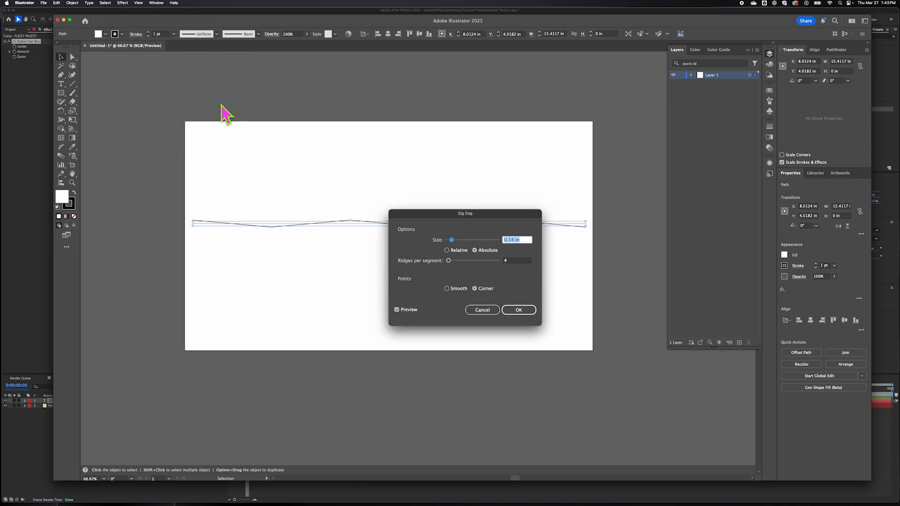
pyautogui.moveTo(420, 215); pyautogui.dragTo(513, 90)
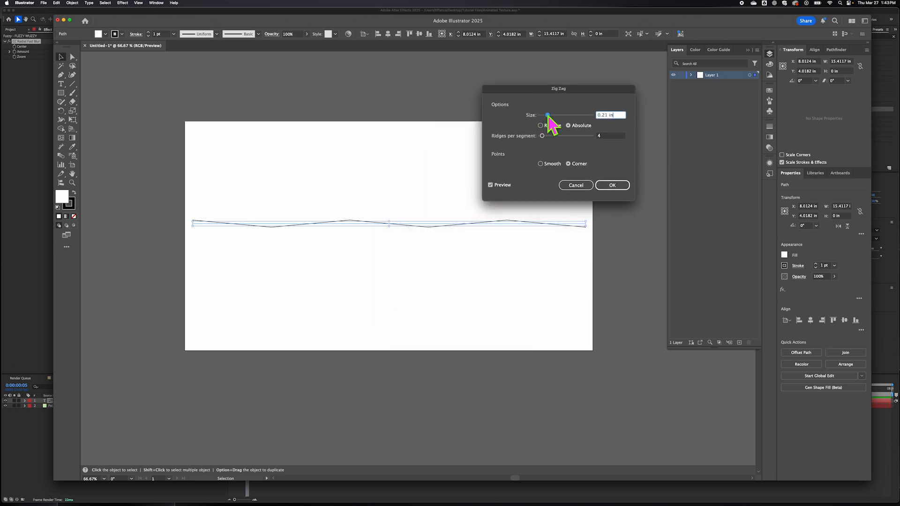
pyautogui.moveTo(553, 117); pyautogui.dragTo(576, 115)
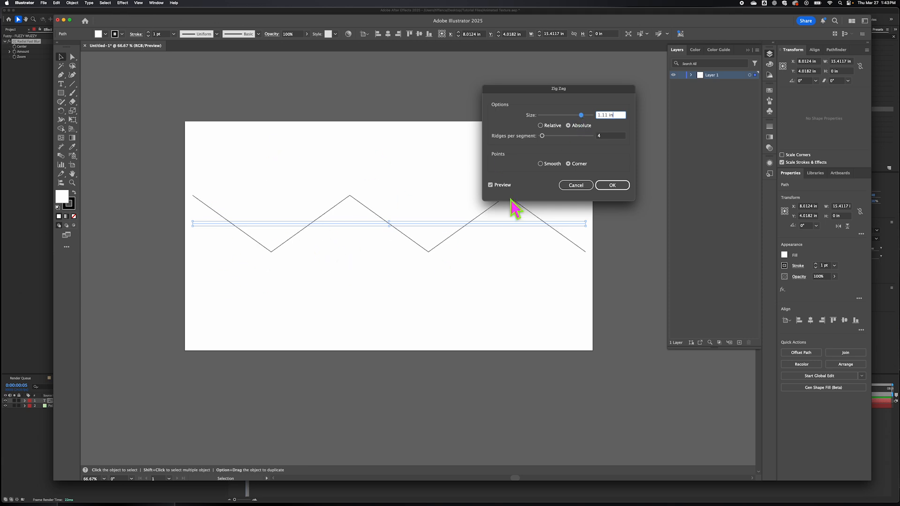
pyautogui.moveTo(582, 116); pyautogui.dragTo(586, 117)
pyautogui.click(542, 136)
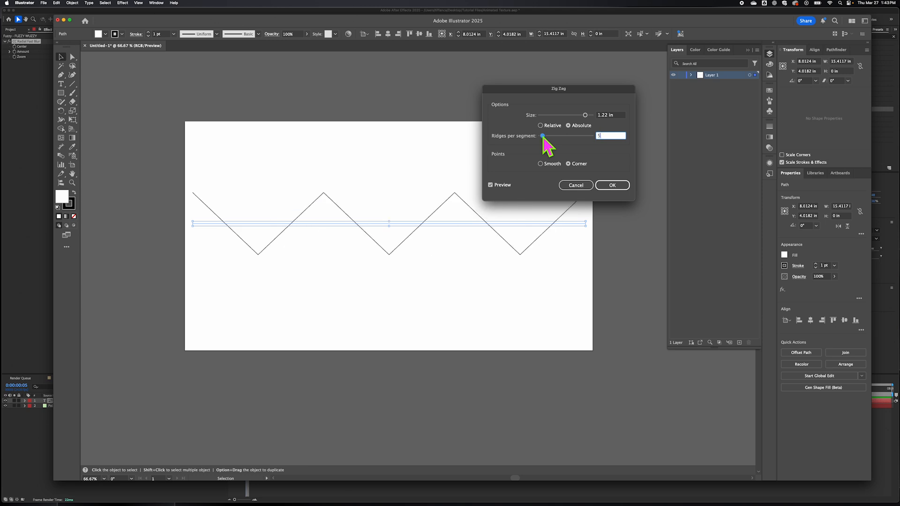
pyautogui.click(540, 163)
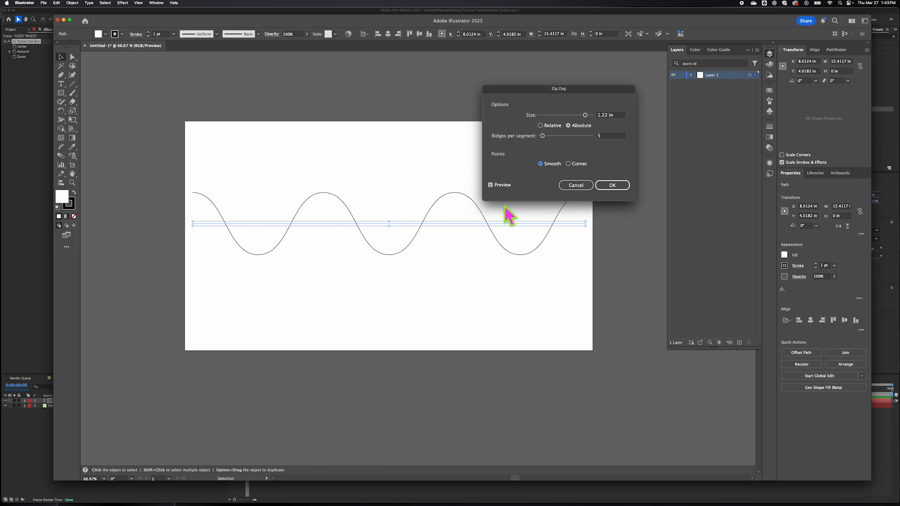
pyautogui.click(613, 188)
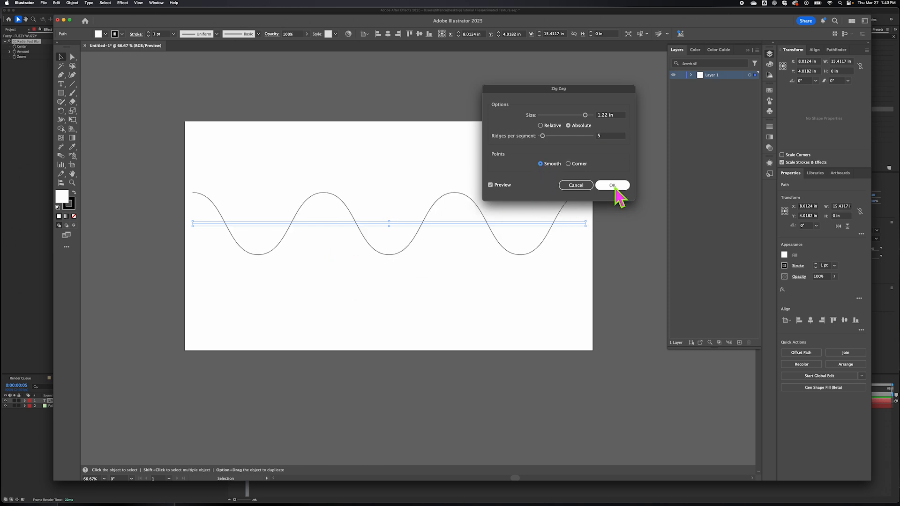
pyautogui.click(614, 186)
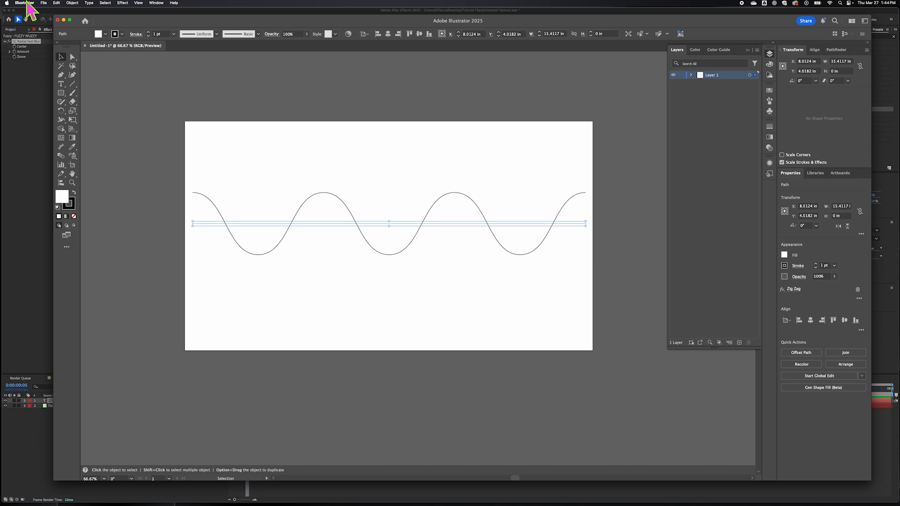
# Expand the appearance of the wavy line and shift the resulting wave very slightly up and to the left.
pyautogui.click(71, 3)
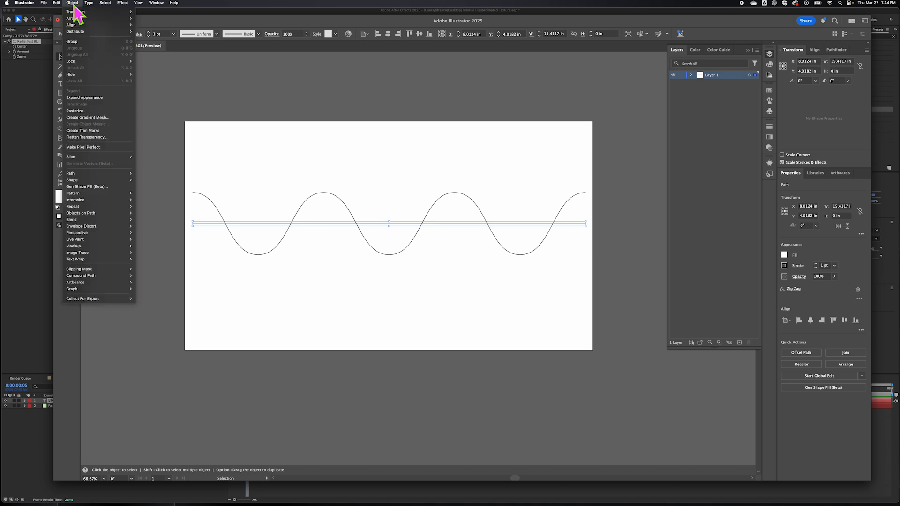
pyautogui.click(89, 97)
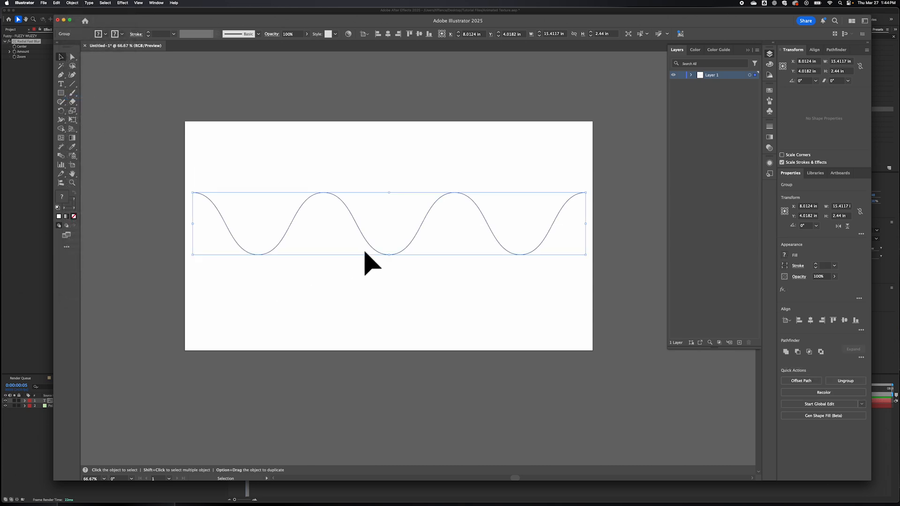
pyautogui.moveTo(370, 246)
pyautogui.mouseDown()
pyautogui.moveTo(363, 283)
pyautogui.moveTo(400, 247)
pyautogui.moveTo(349, 223)
pyautogui.moveTo(435, 203)
pyautogui.moveTo(371, 227)
pyautogui.moveTo(368, 242)
pyautogui.mouseUp()
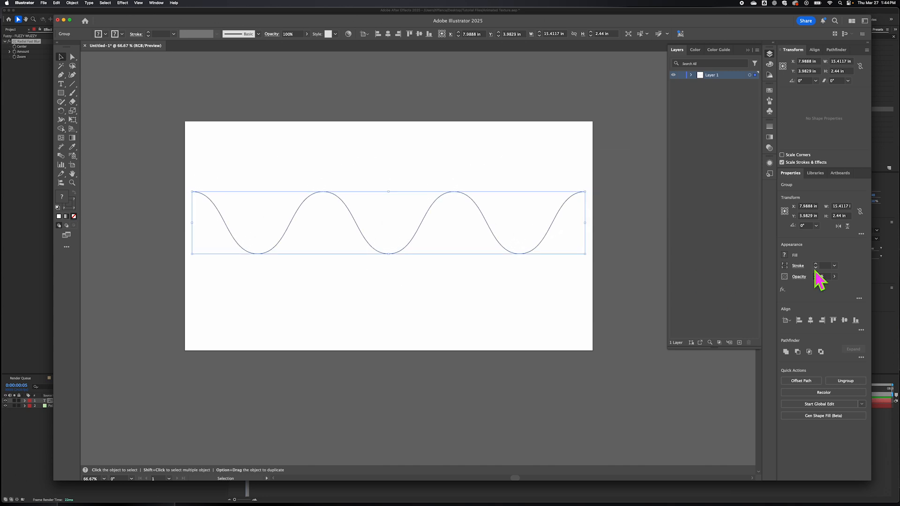
# Give the wave no fill and a black 2 pt stroke, and deselect it.
pyautogui.click(784, 256)
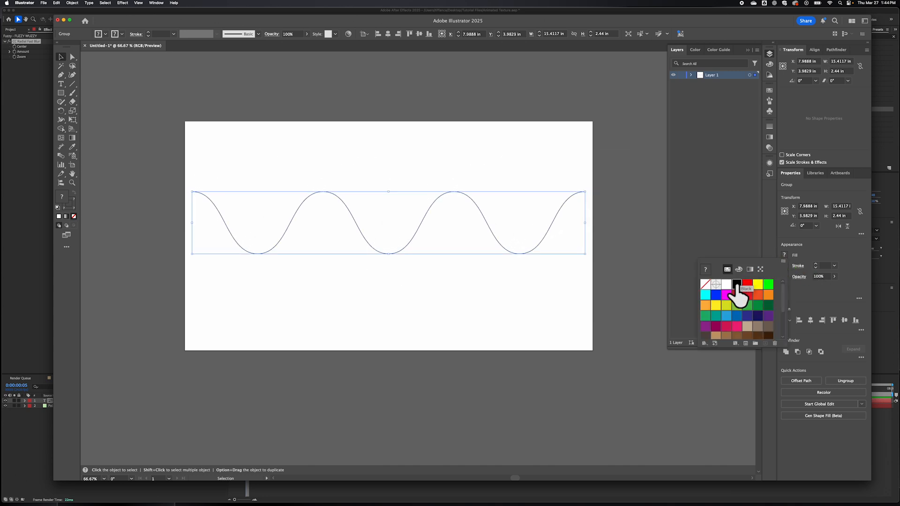
pyautogui.click(737, 284)
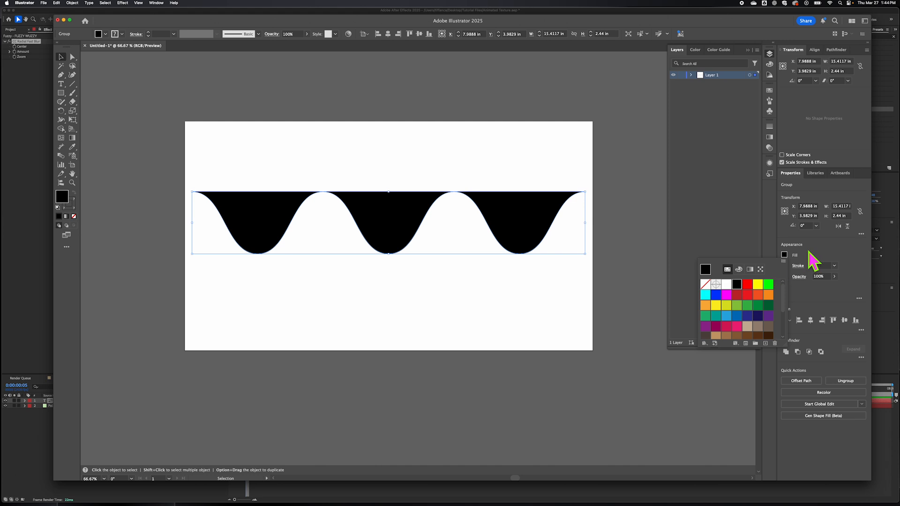
pyautogui.click(705, 284)
pyautogui.click(803, 255)
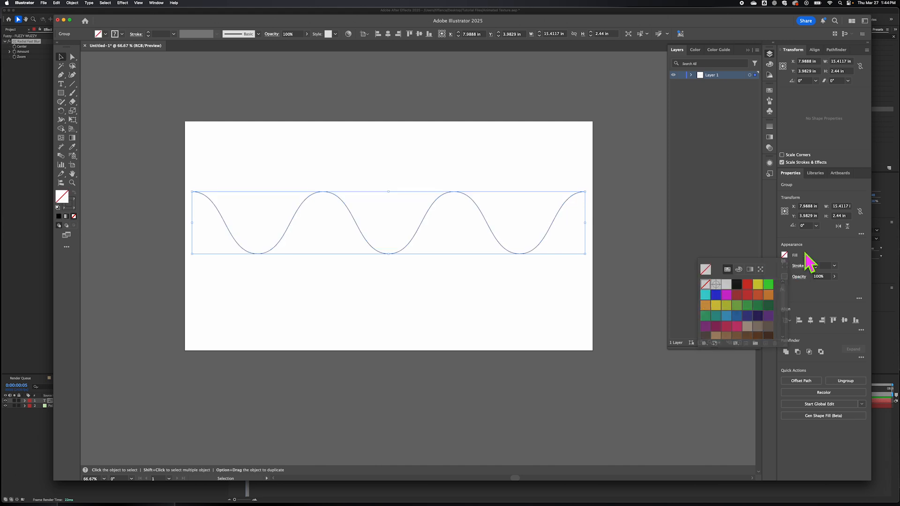
pyautogui.click(783, 265)
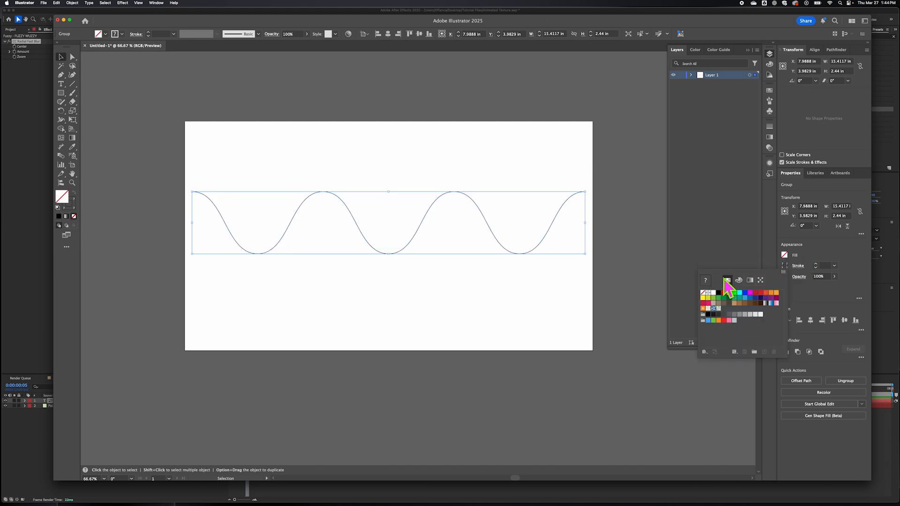
pyautogui.click(718, 292)
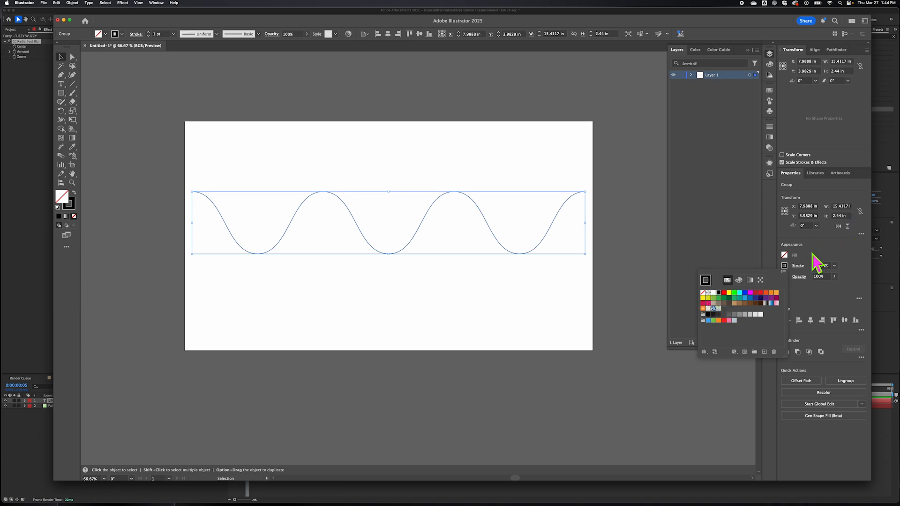
pyautogui.click(821, 273)
pyautogui.click(815, 264)
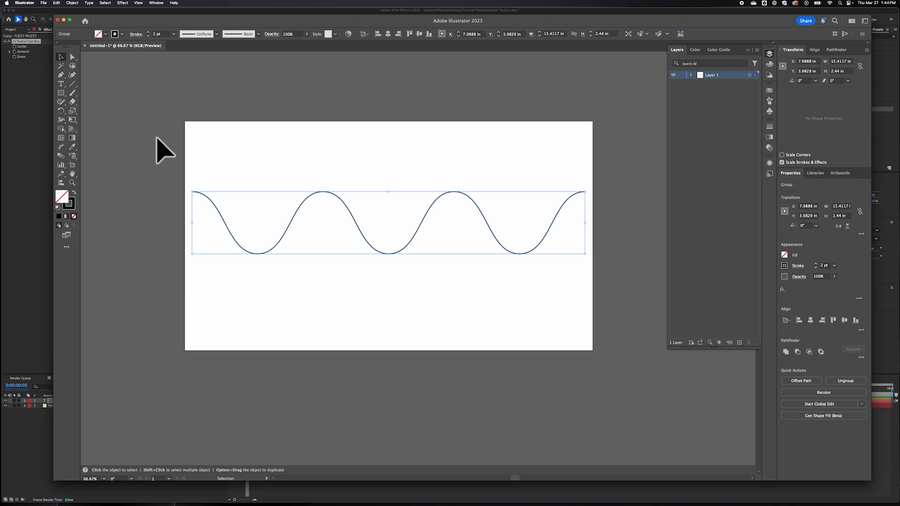
pyautogui.click(217, 135)
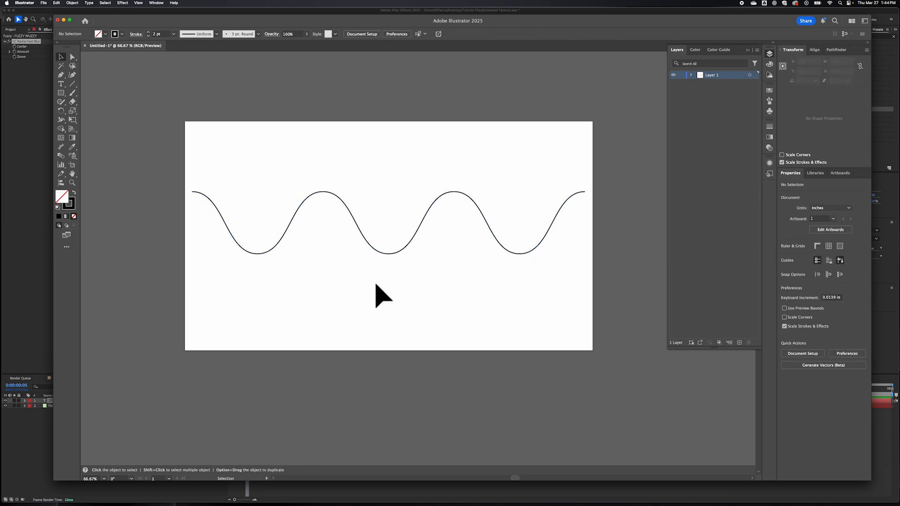
# Copy the wave and switch to the Fuzzy composition in After Effects.
pyautogui.click(397, 253)
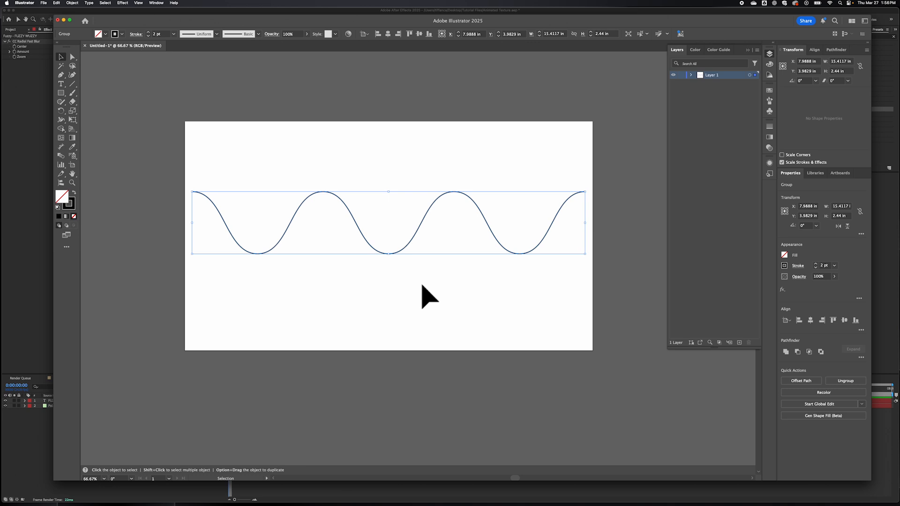
pyautogui.click(56, 3)
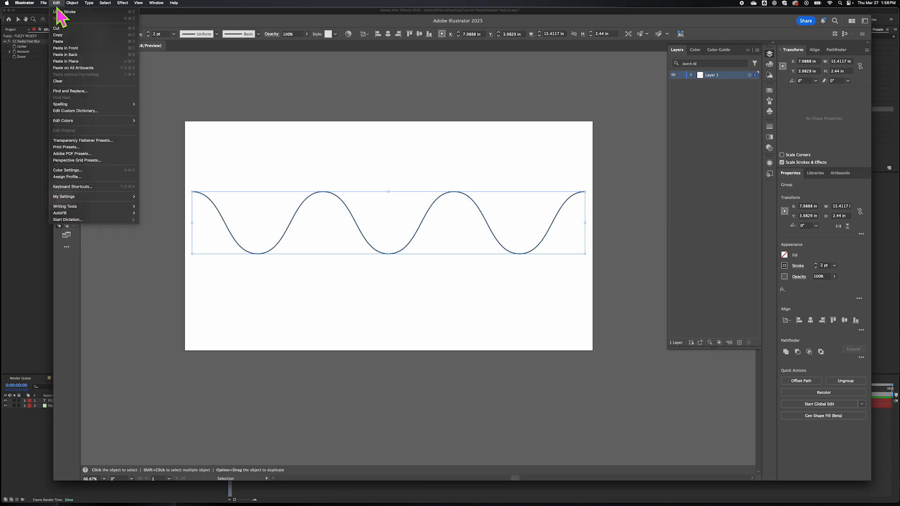
pyautogui.click(78, 35)
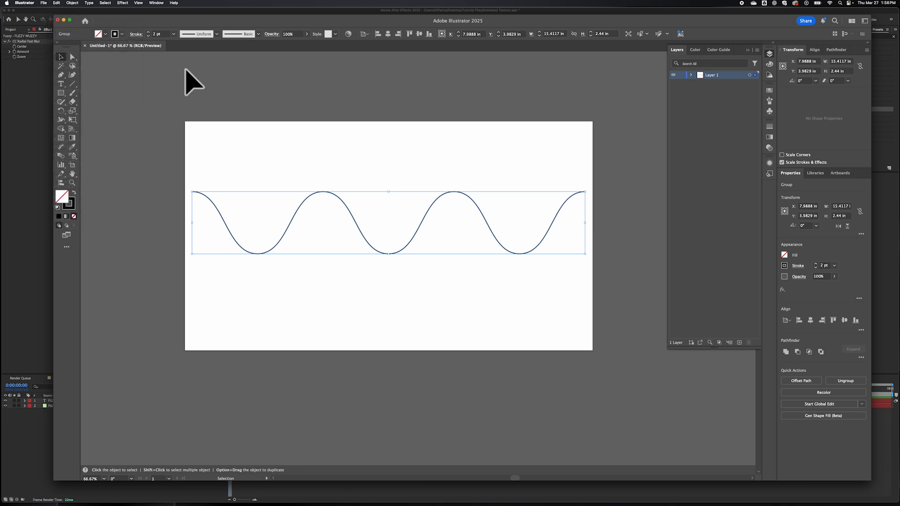
pyautogui.click(22, 121)
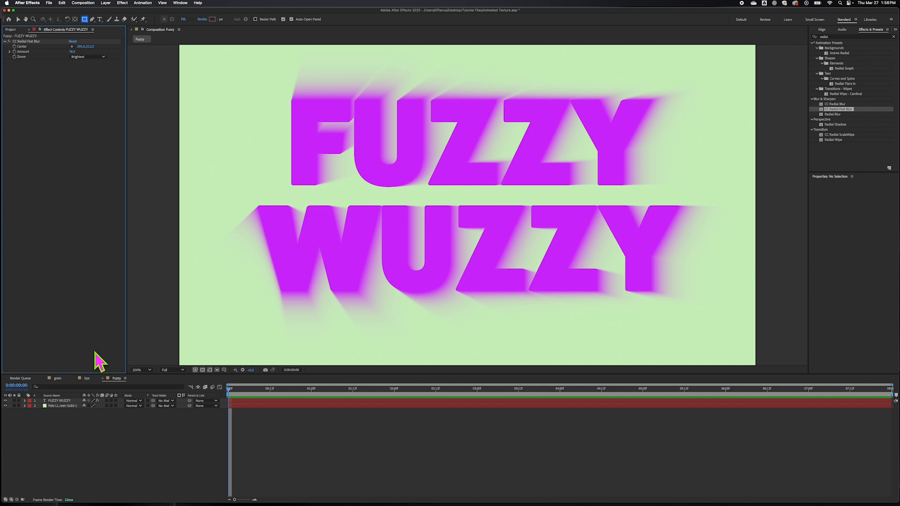
pyautogui.click(117, 437)
pyautogui.click(105, 4)
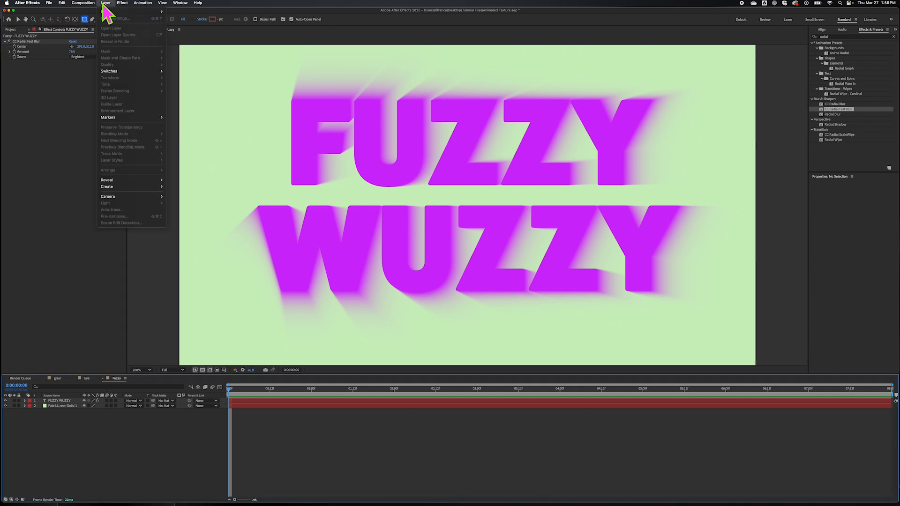
pyautogui.moveTo(155, 12)
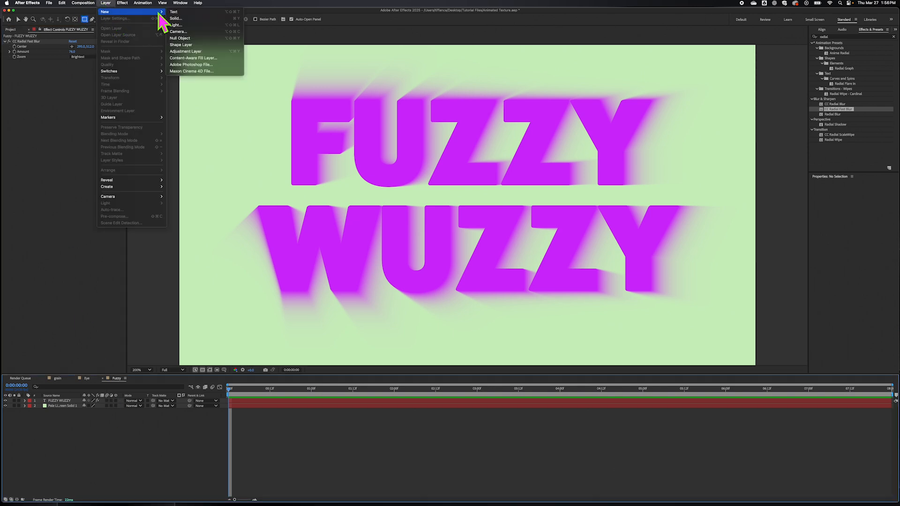
pyautogui.click(198, 47)
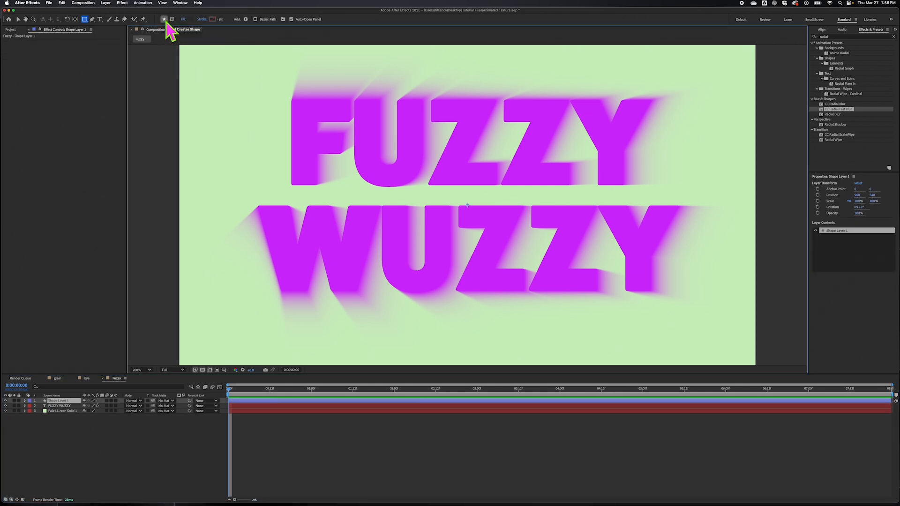
pyautogui.press('Delete')
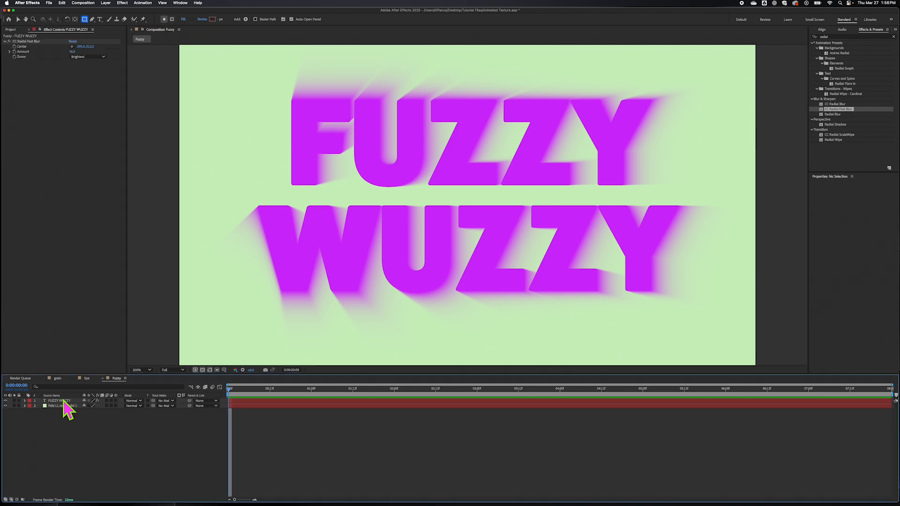
# Create an empty shape layer above the text and paste the copied wave onto it as a mask path.
pyautogui.click(106, 3)
pyautogui.click(78, 127)
pyautogui.click(106, 2)
pyautogui.moveTo(122, 12)
pyautogui.click(203, 42)
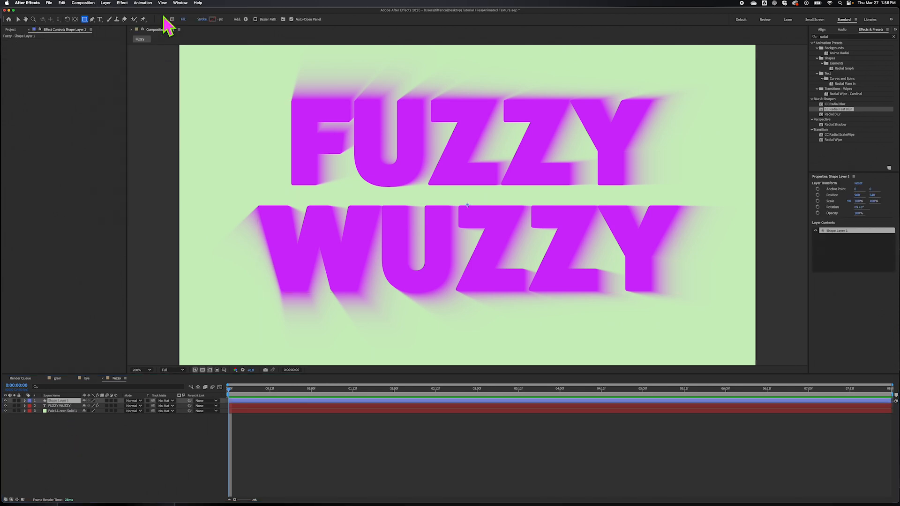
pyautogui.click(164, 19)
pyautogui.click(44, 454)
pyautogui.click(63, 401)
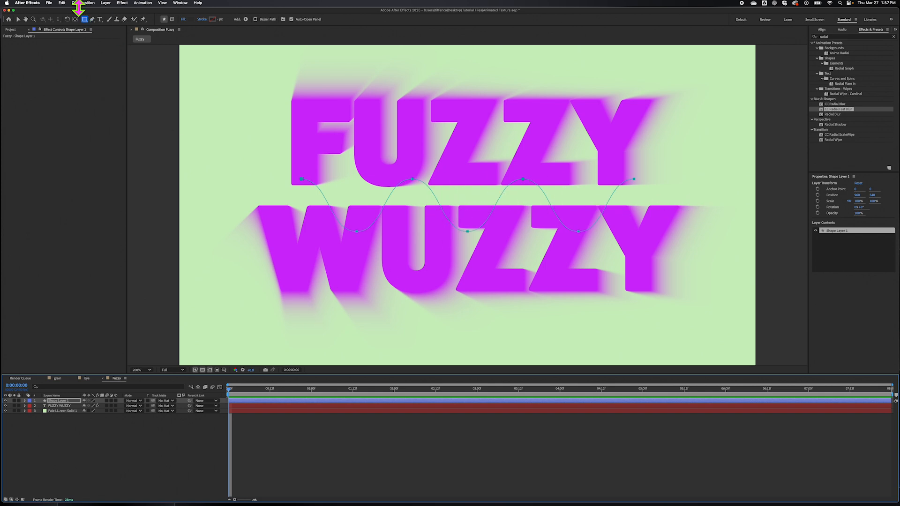
pyautogui.click(62, 3)
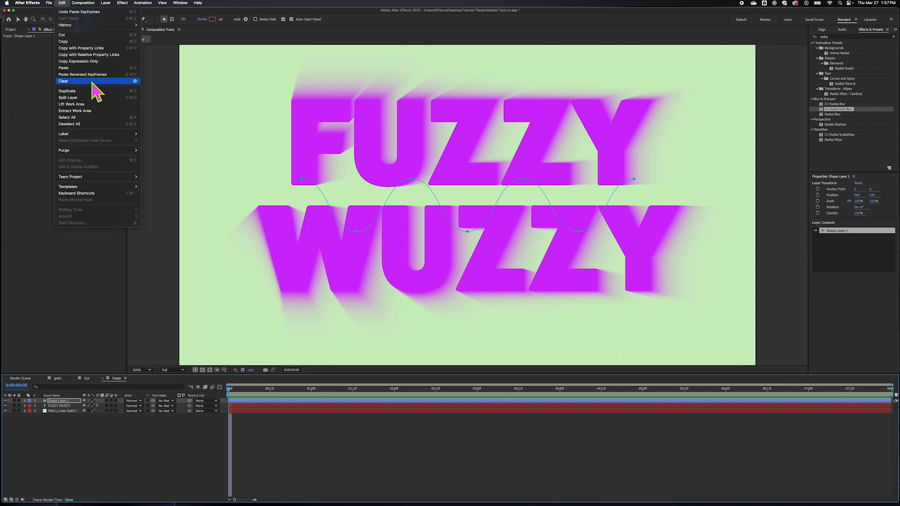
pyautogui.click(188, 457)
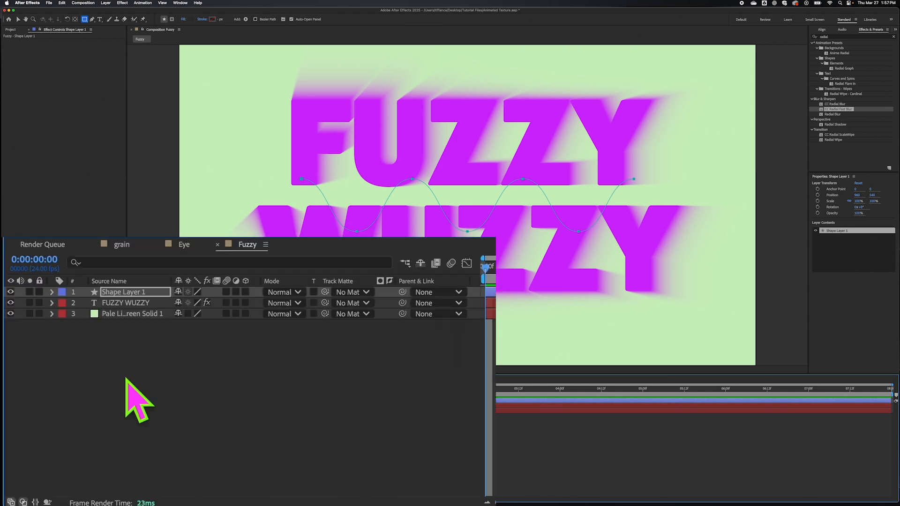
# Scale the shape layer holding the wave to 149%, keeping the proportions linked.
pyautogui.click(64, 453)
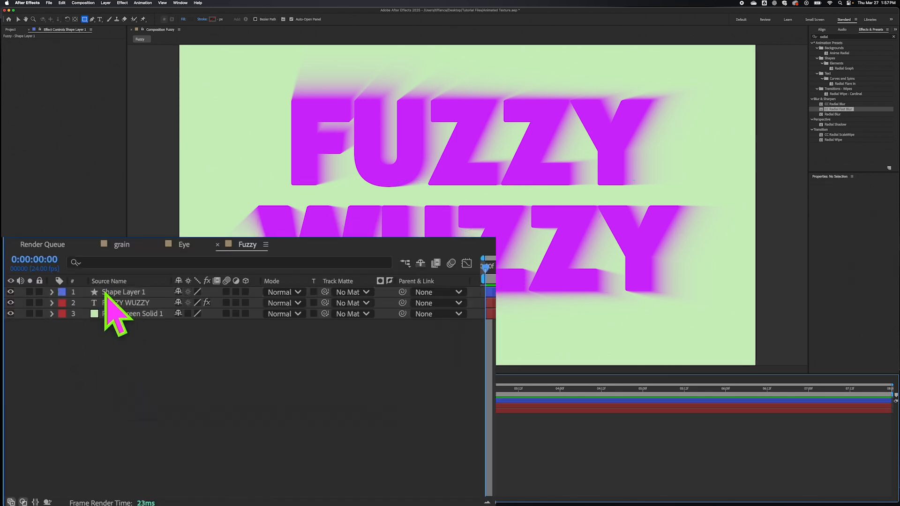
pyautogui.click(131, 293)
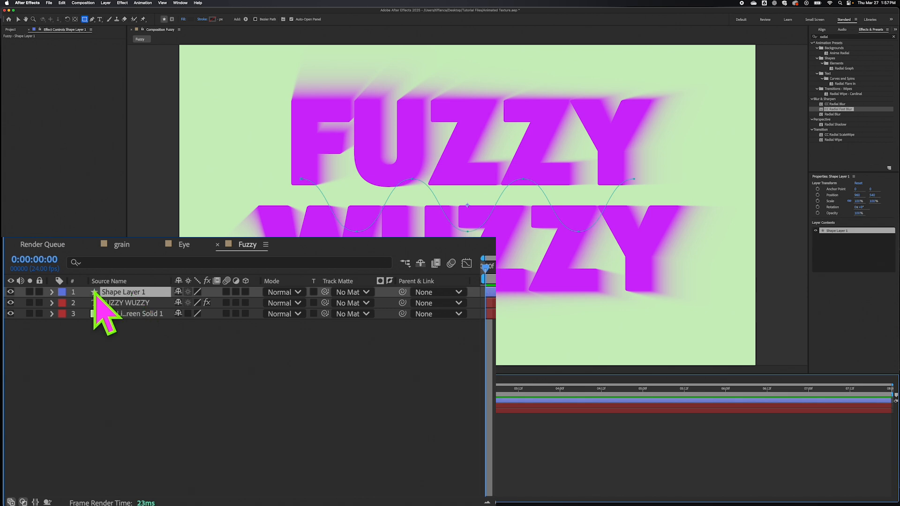
pyautogui.click(52, 292)
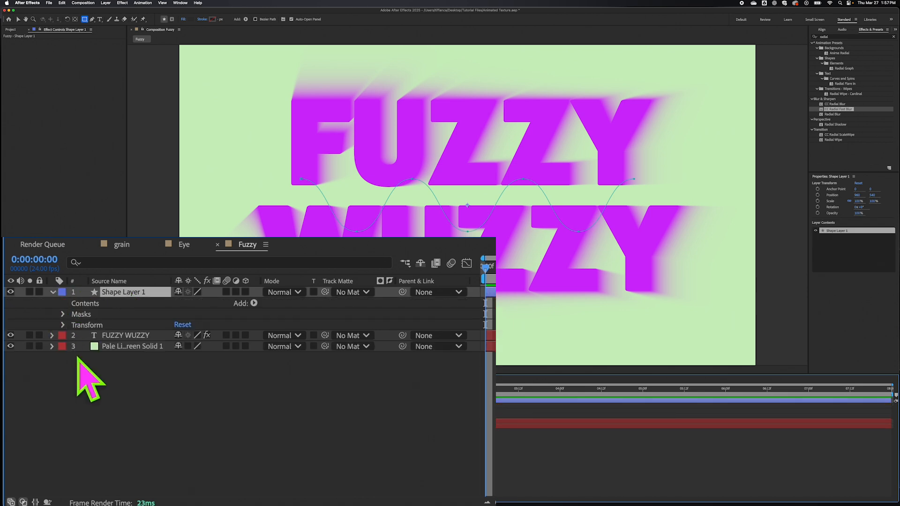
pyautogui.click(64, 324)
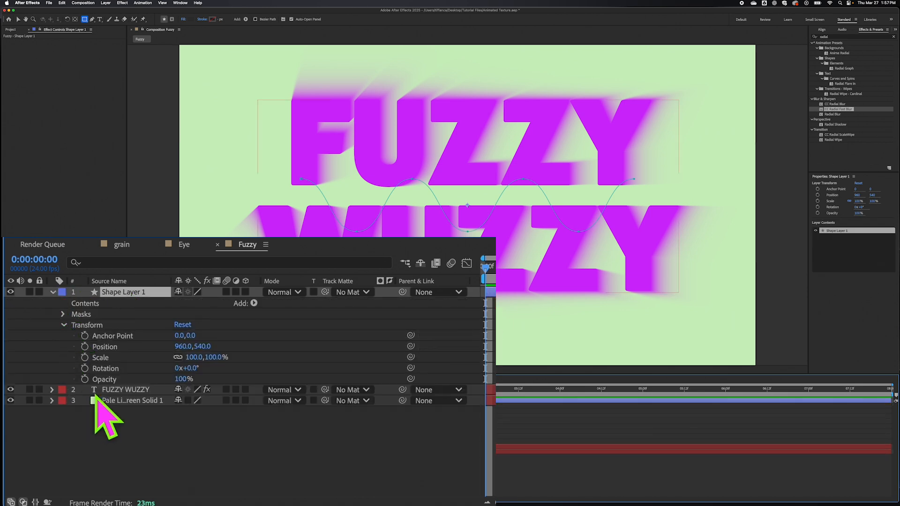
pyautogui.moveTo(195, 357); pyautogui.dragTo(221, 355)
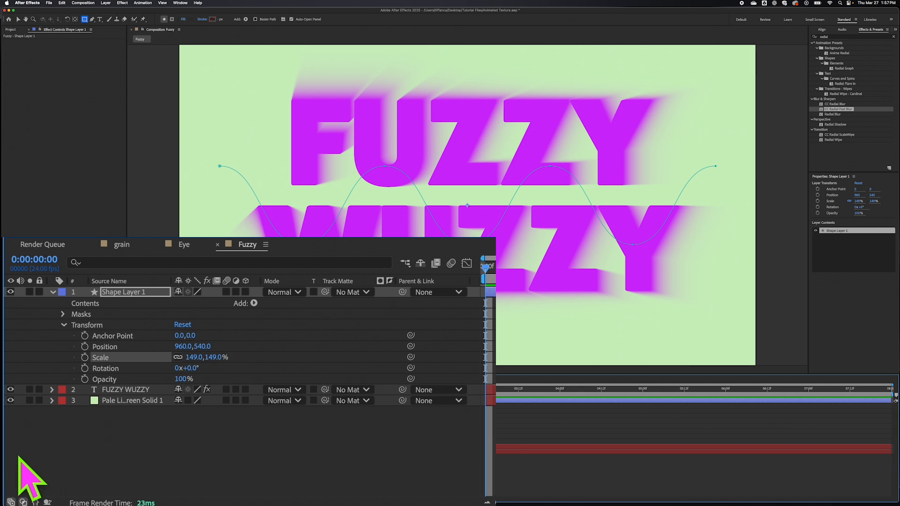
pyautogui.click(63, 324)
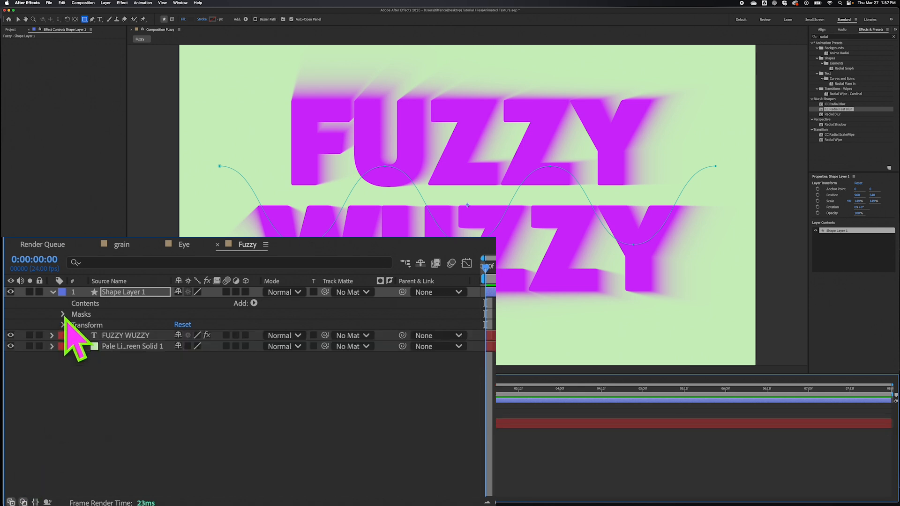
# Copy the wave's Mask Path and paste it into the Center property of CC Radial Fast Blur on the FUZZY WUZZY text layer.
pyautogui.click(63, 314)
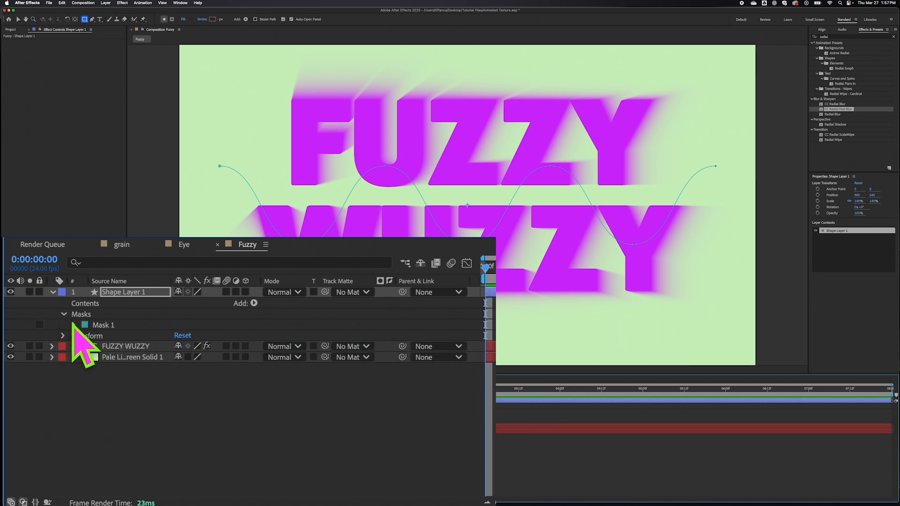
pyautogui.click(75, 324)
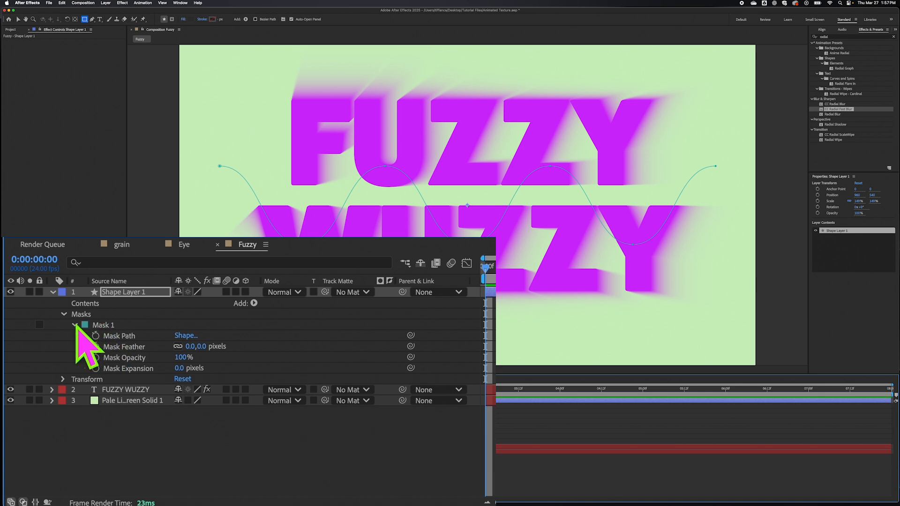
pyautogui.click(120, 336)
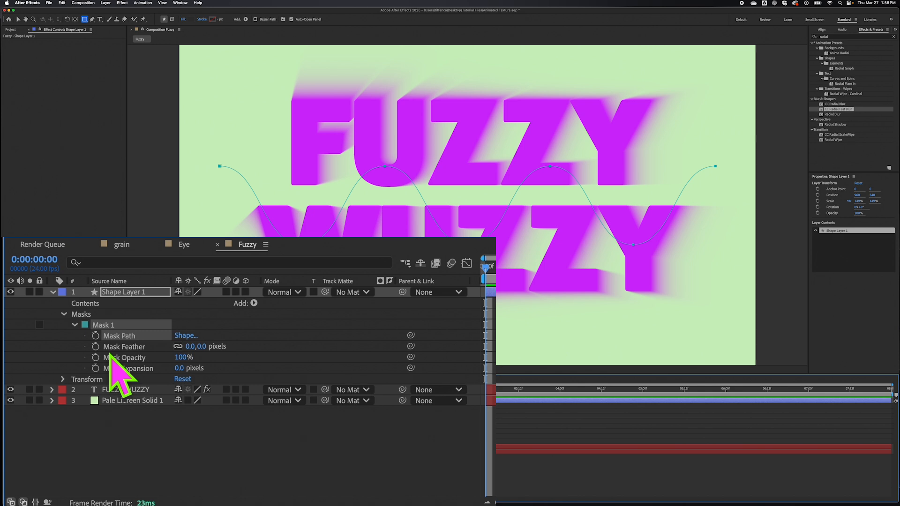
pyautogui.click(51, 389)
pyautogui.scroll(-3, 206, 370)
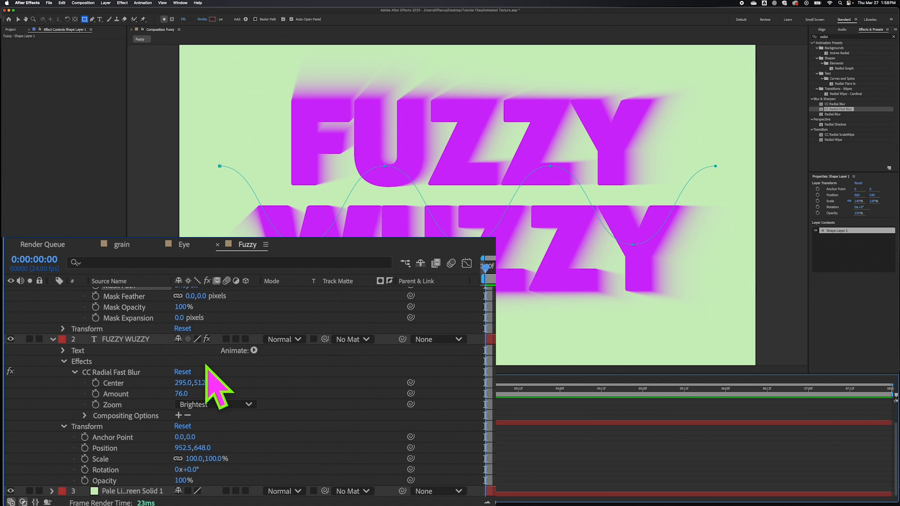
pyautogui.click(117, 384)
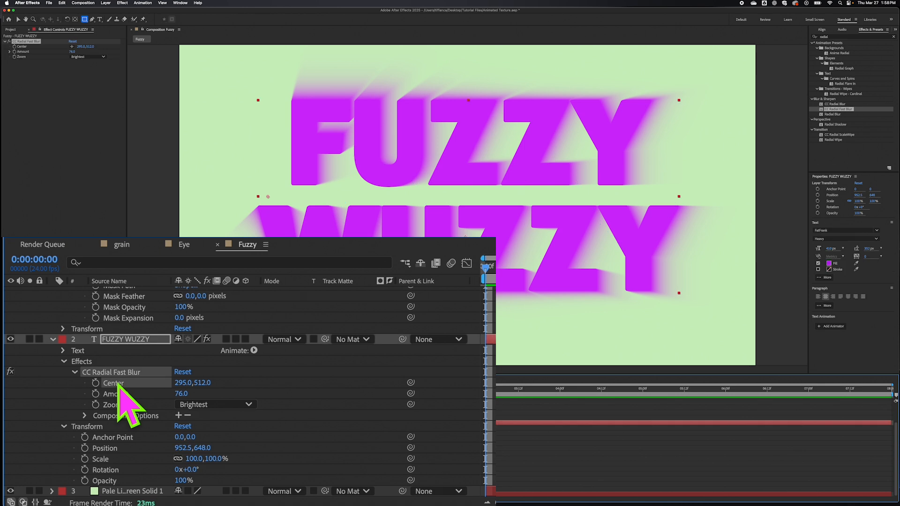
pyautogui.press('super+v')
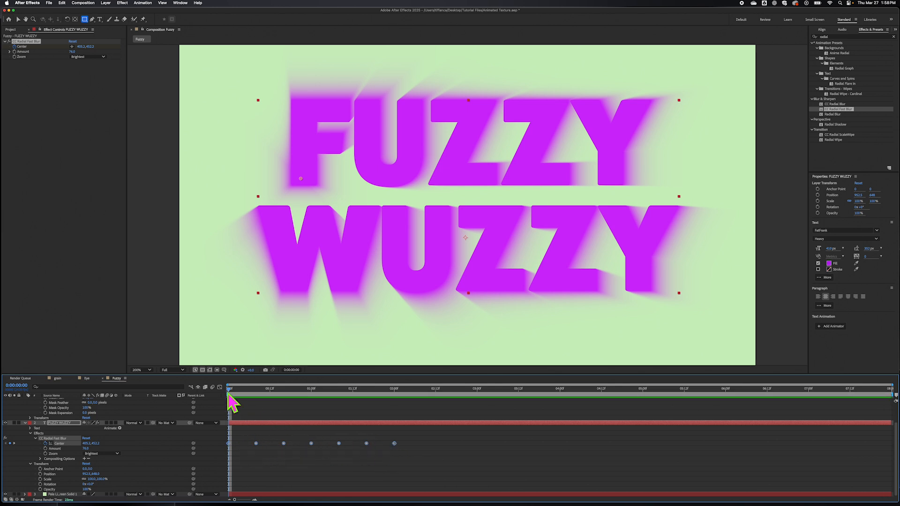
# Scrub the opening frames to check the blur center's movement, and return to the first frame.
pyautogui.moveTo(230, 390); pyautogui.dragTo(251, 402)
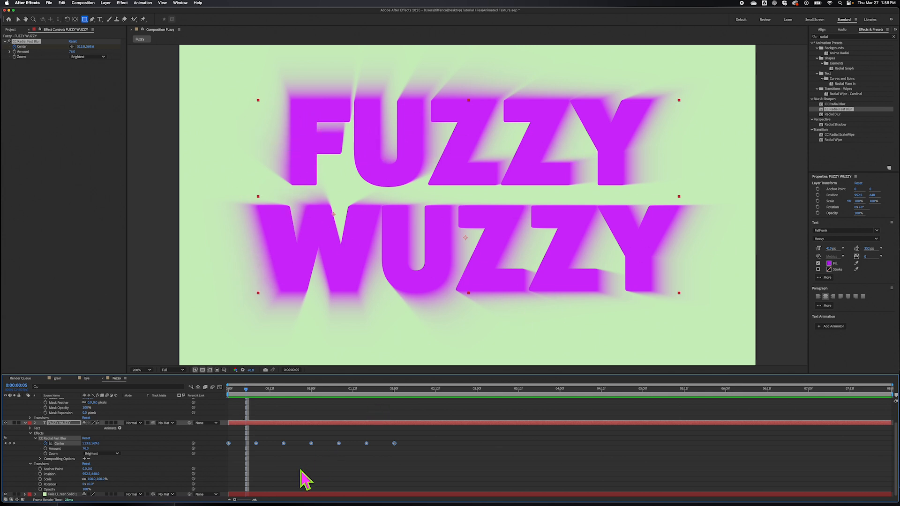
pyautogui.click(324, 454)
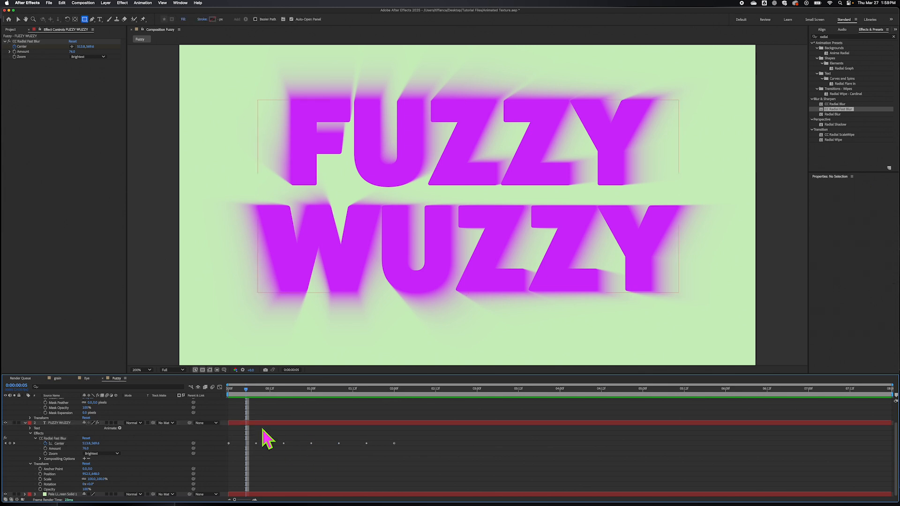
pyautogui.click(228, 444)
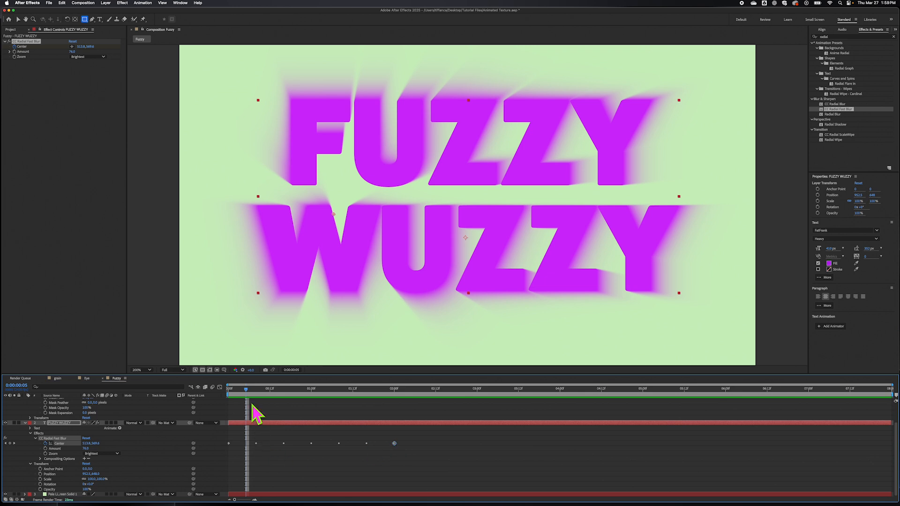
pyautogui.moveTo(246, 390); pyautogui.dragTo(226, 389)
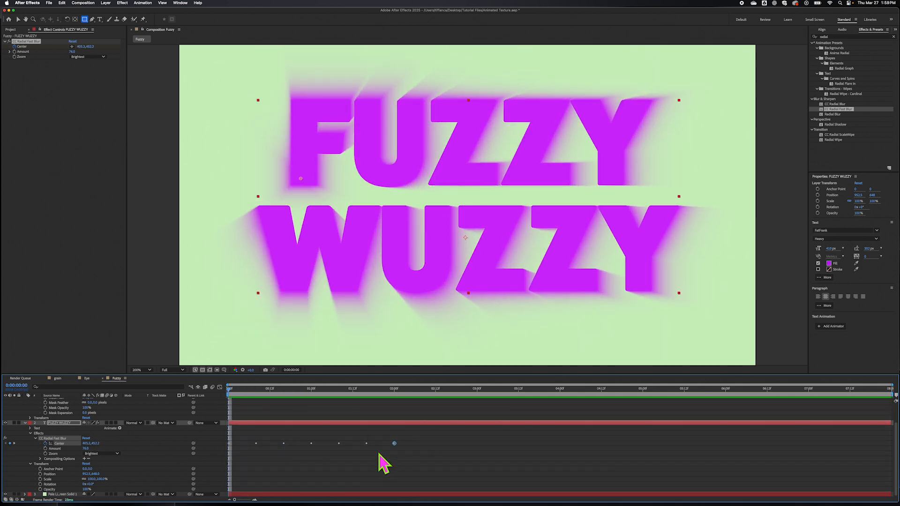
# Stretch all the blur Center keyframes proportionally so the last one reaches the end of the timeline, and preview the animation.
pyautogui.click(356, 460)
pyautogui.moveTo(403, 444); pyautogui.dragTo(229, 457)
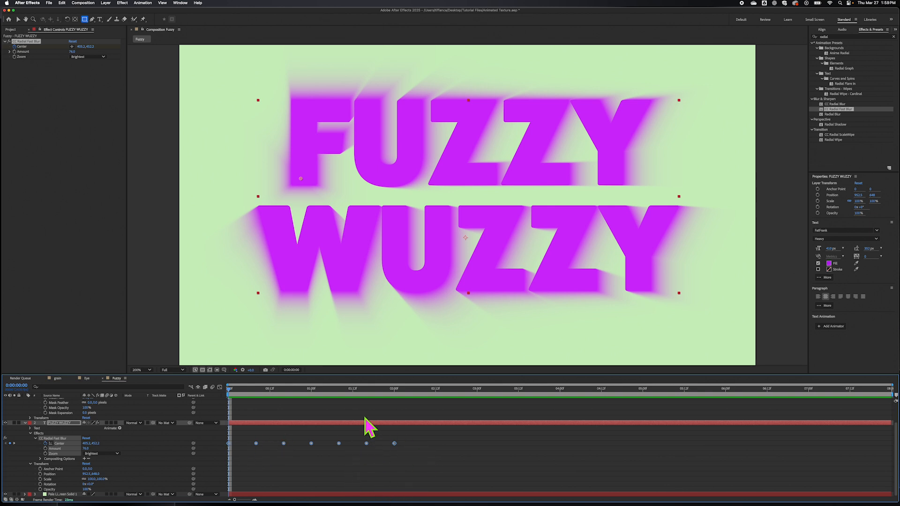
pyautogui.click(417, 430)
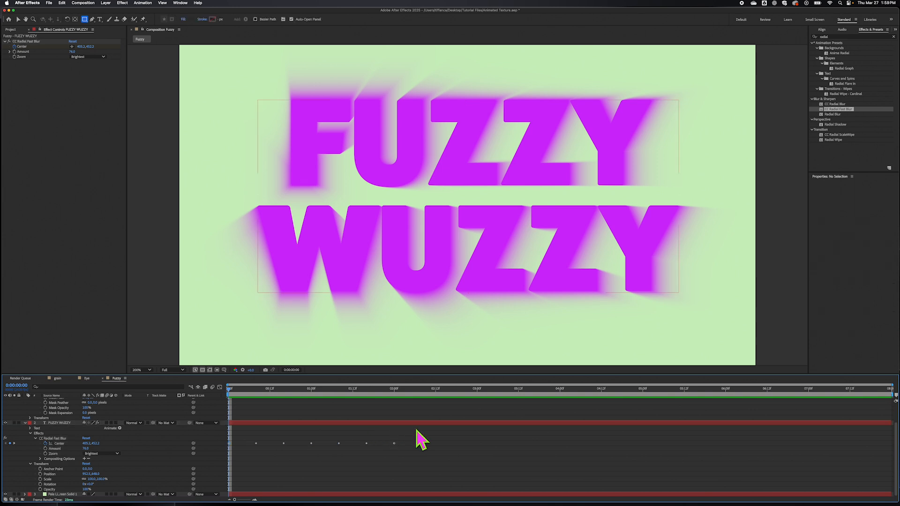
pyautogui.moveTo(418, 433); pyautogui.dragTo(225, 453)
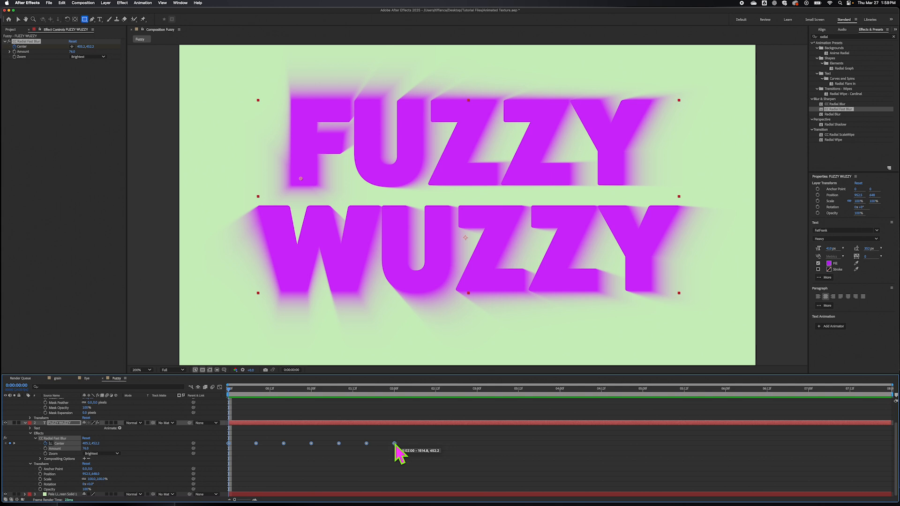
pyautogui.moveTo(395, 444); pyautogui.dragTo(885, 447)
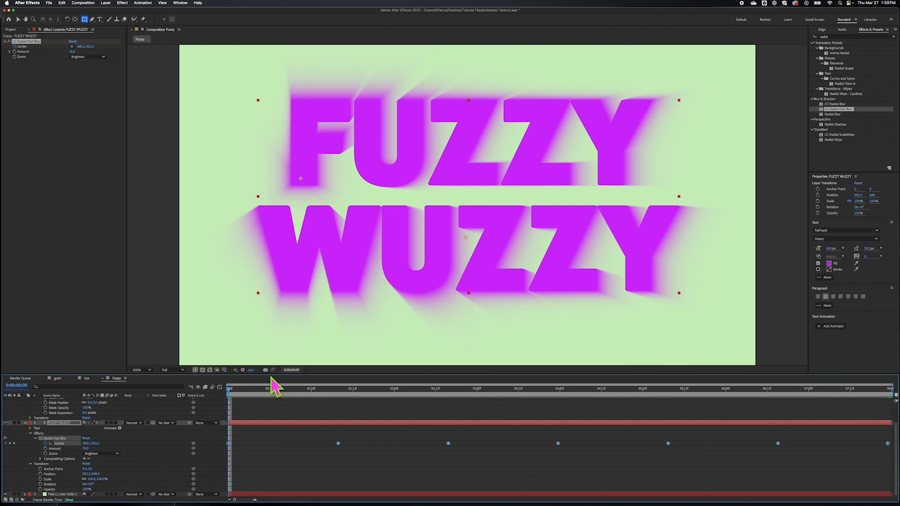
pyautogui.moveTo(230, 391); pyautogui.dragTo(361, 364)
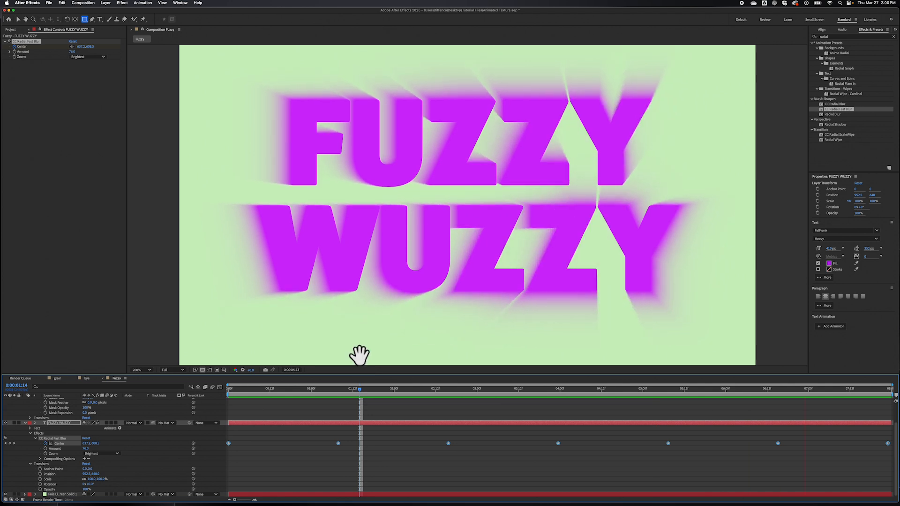
pyautogui.press('space')
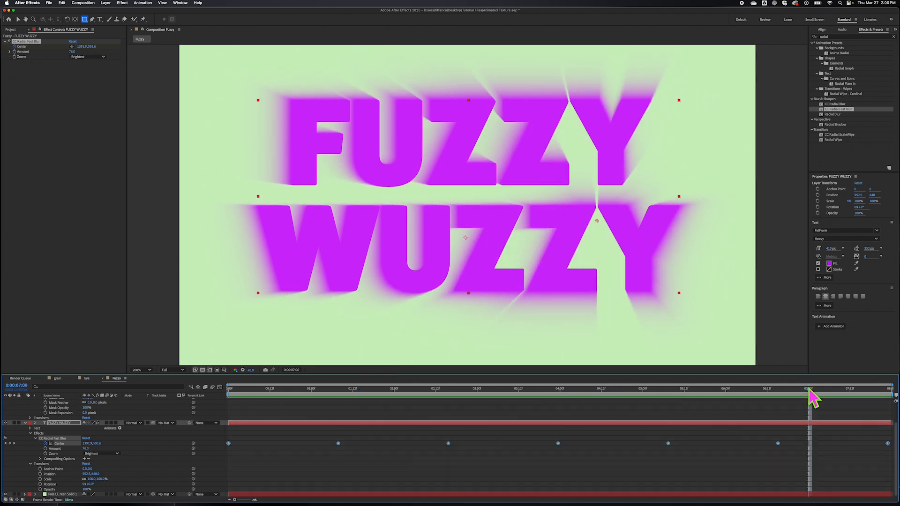